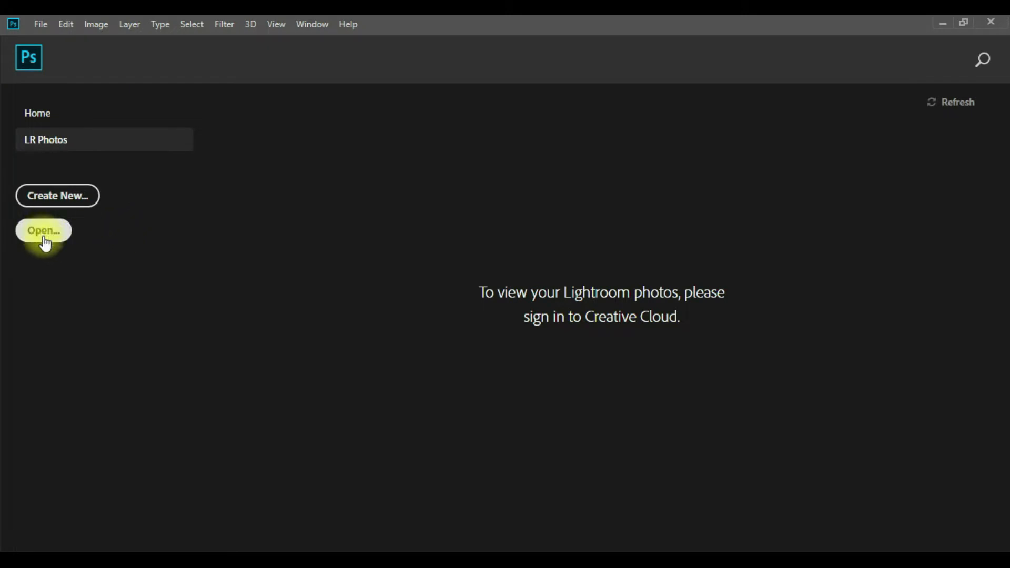
# Open the portrait photo PIC from the Desktop folder.
pyautogui.click(43, 231)
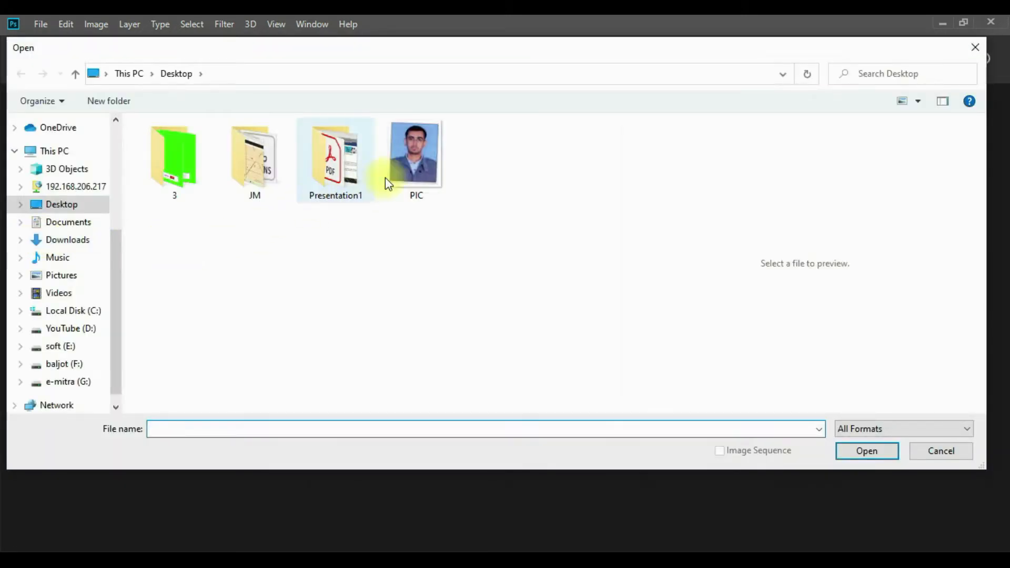
pyautogui.click(409, 166)
pyautogui.doubleClick(409, 166)
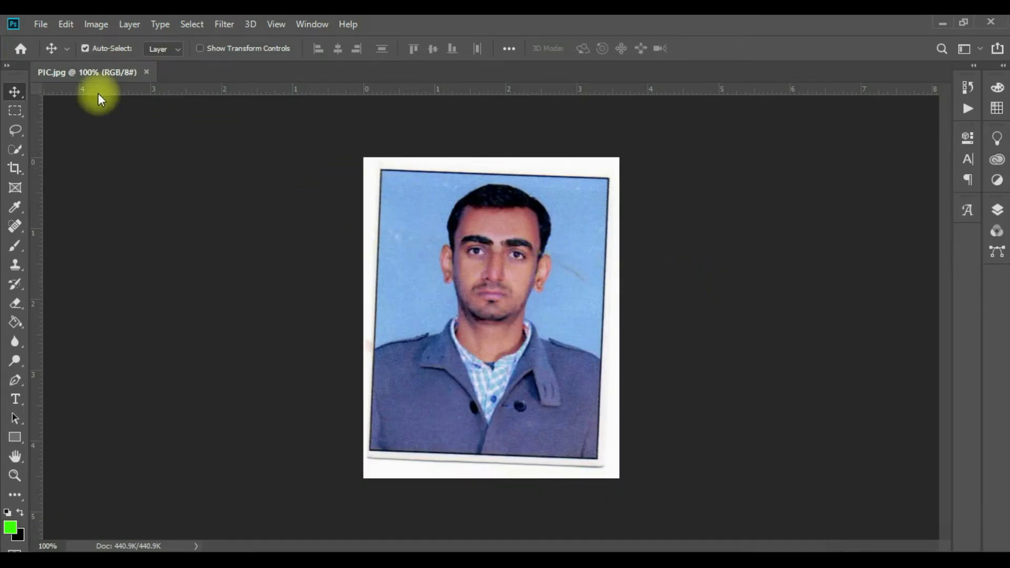
# Select the whole photo and free-transform it to about 120.75% scale and about -3.19° rotation to straighten the portrait.
pyautogui.click(15, 109)
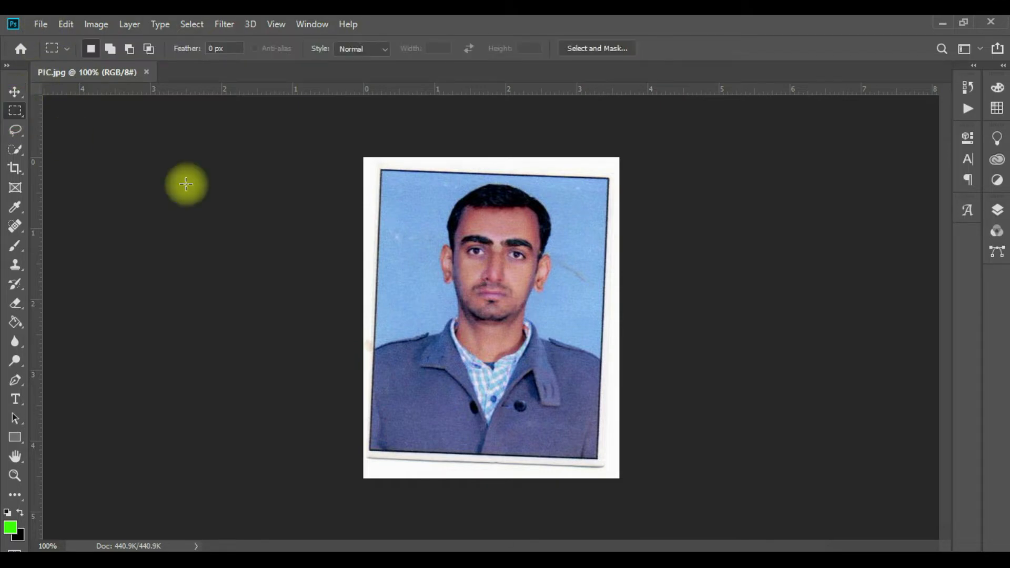
pyautogui.hotkey('ctrl', 'a')
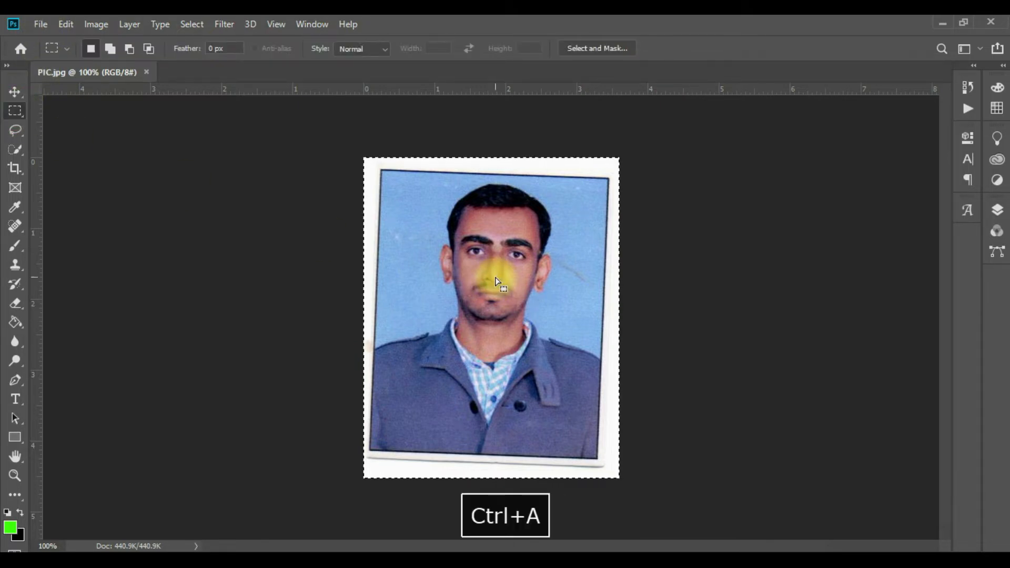
pyautogui.hotkey('ctrl', 't')
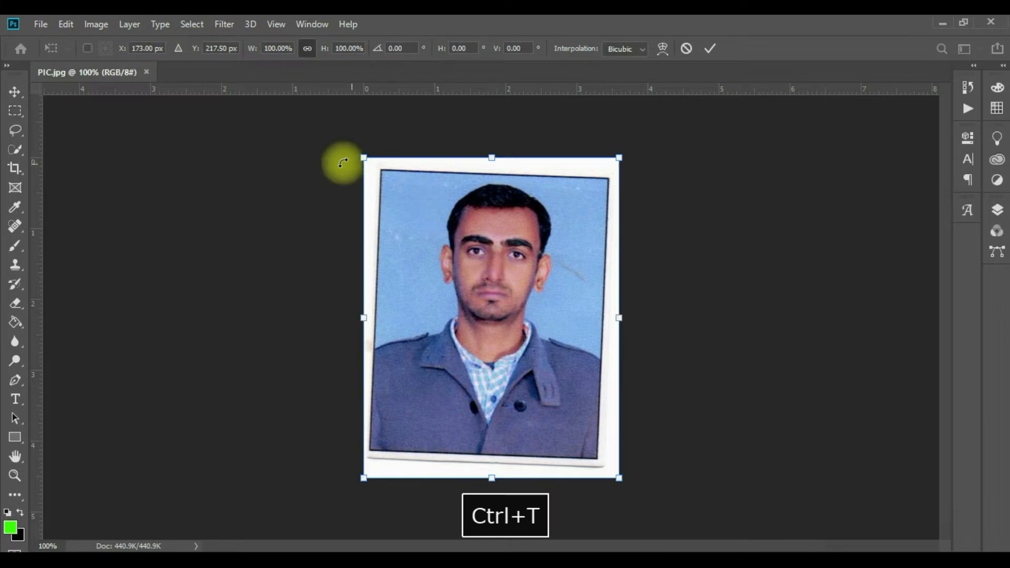
pyautogui.moveTo(361, 158); pyautogui.dragTo(343, 131)
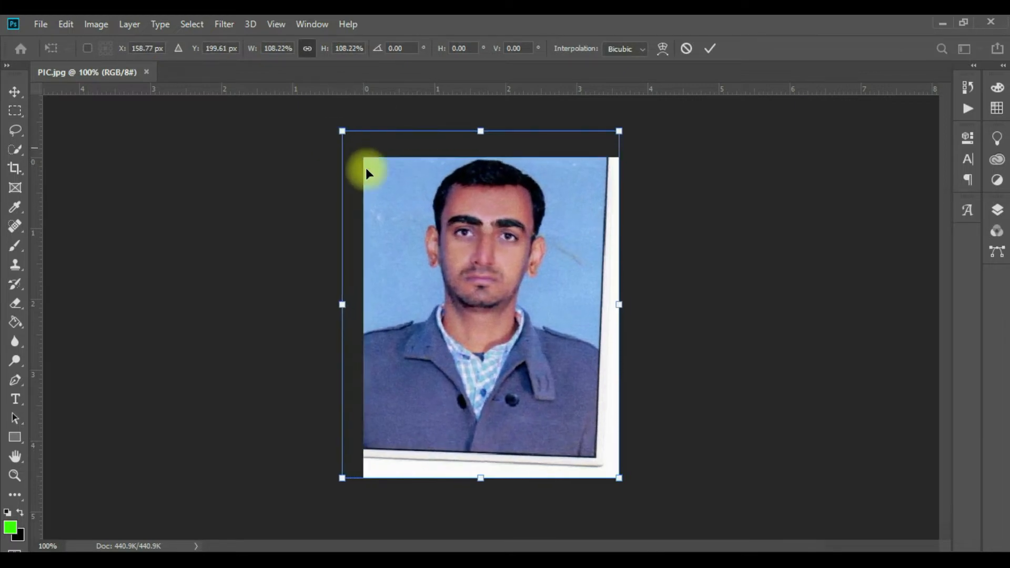
pyautogui.moveTo(618, 478); pyautogui.dragTo(688, 521)
pyautogui.moveTo(557, 421); pyautogui.dragTo(551, 419)
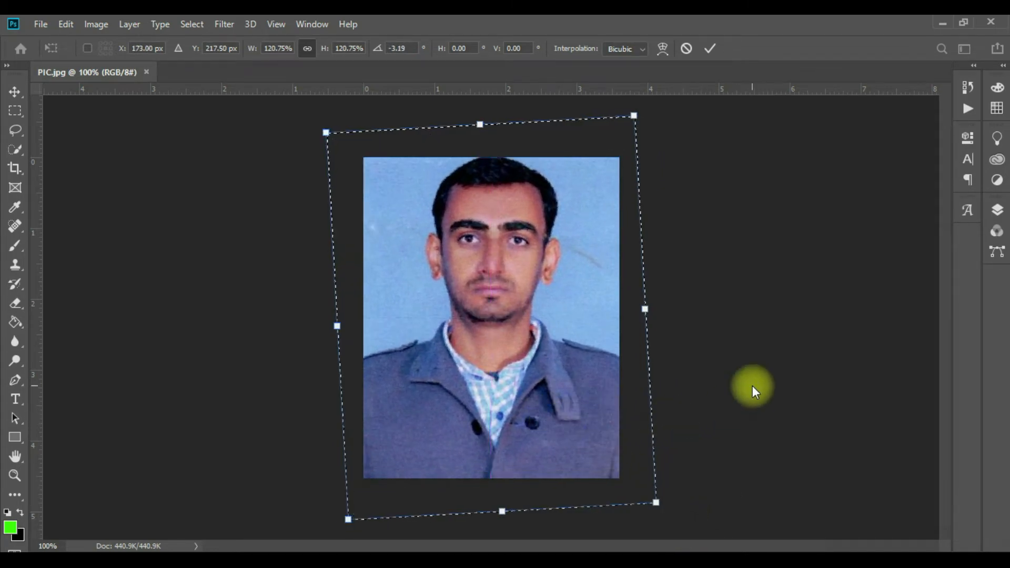
# Nudge the transformed photo down 11 px to leave space above the head, apply the transform and deselect.
pyautogui.press('Down')
pyautogui.press('Down')
pyautogui.press('Down')
pyautogui.press('Down')
pyautogui.press('Down')
pyautogui.press('Down')
pyautogui.press('Down')
pyautogui.press('Down')
pyautogui.press('Down')
pyautogui.press('Down')
pyautogui.press('Down')
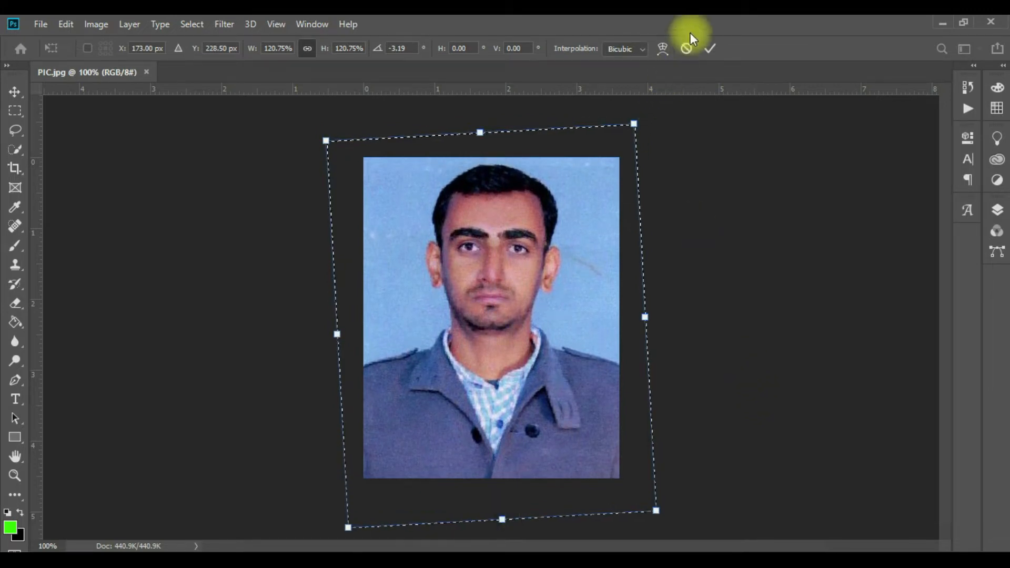
pyautogui.click(709, 48)
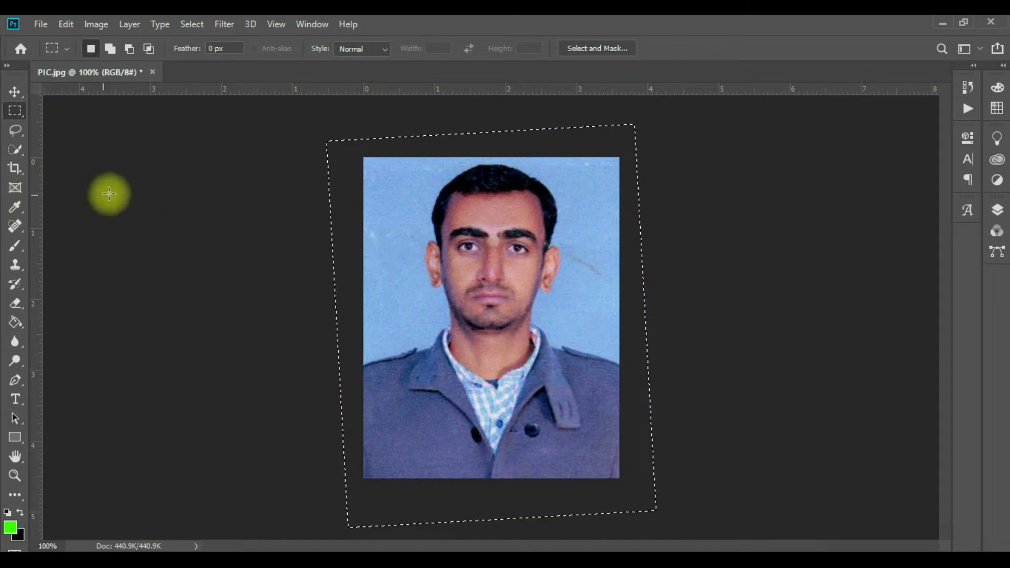
pyautogui.click(131, 190)
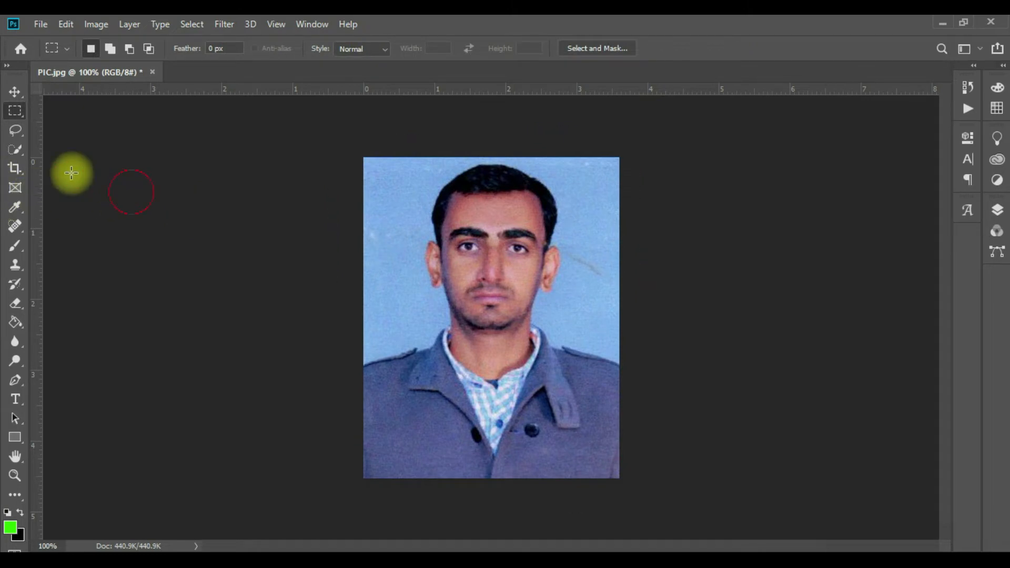
# Crop the photo to the current canvas bounds, deleting the cropped pixels.
pyautogui.click(14, 169)
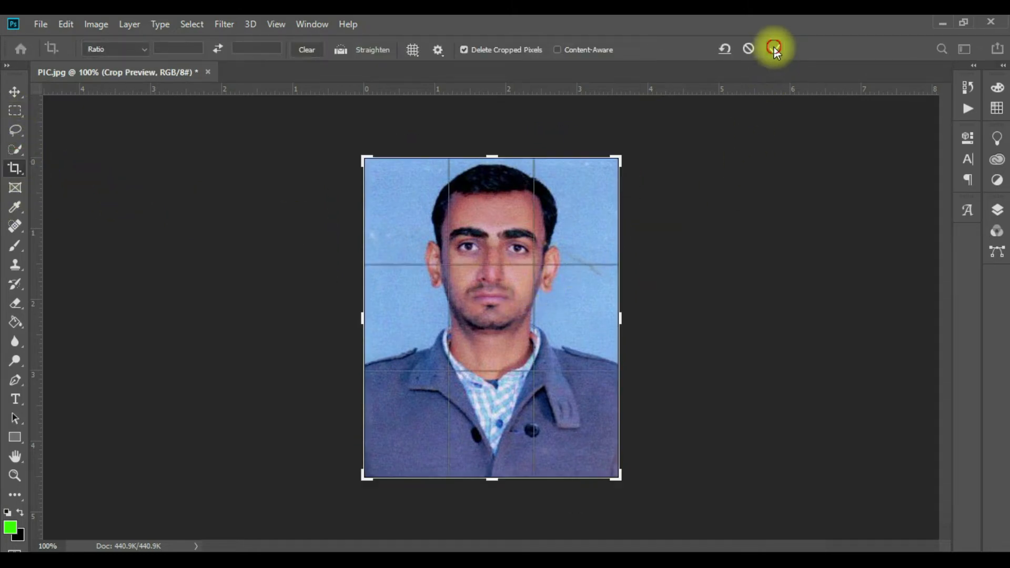
pyautogui.click(776, 51)
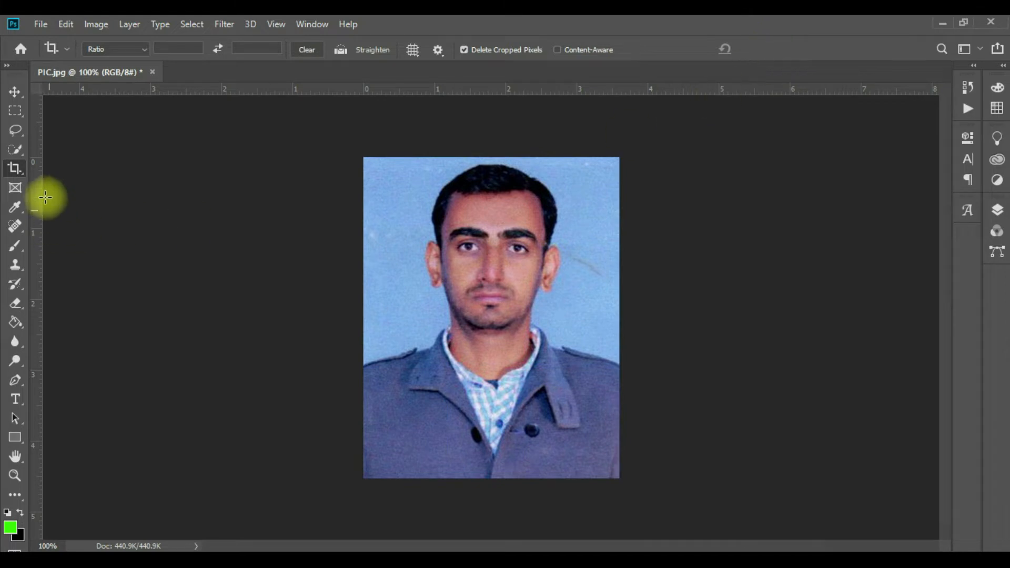
pyautogui.click(16, 168)
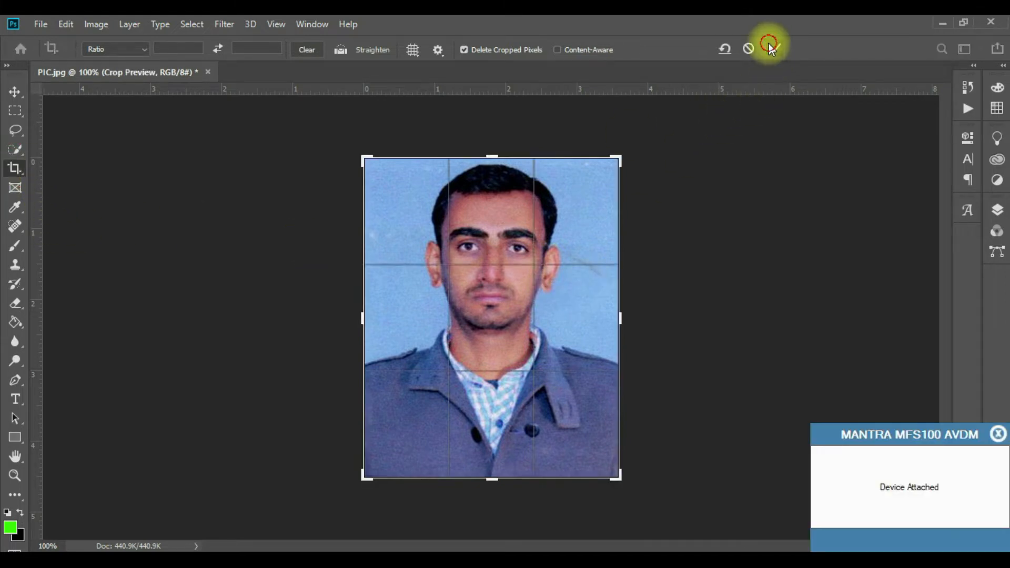
pyautogui.click(767, 47)
pyautogui.press('space')
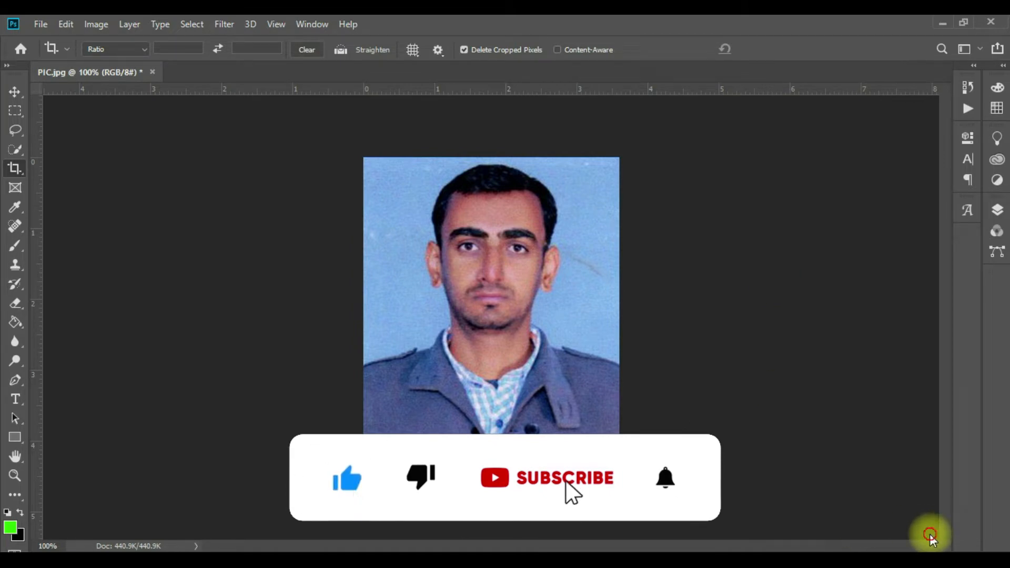
pyautogui.press('space')
# Select the whole image and add a black 3 px stroke centred on its edge.
pyautogui.click(19, 109)
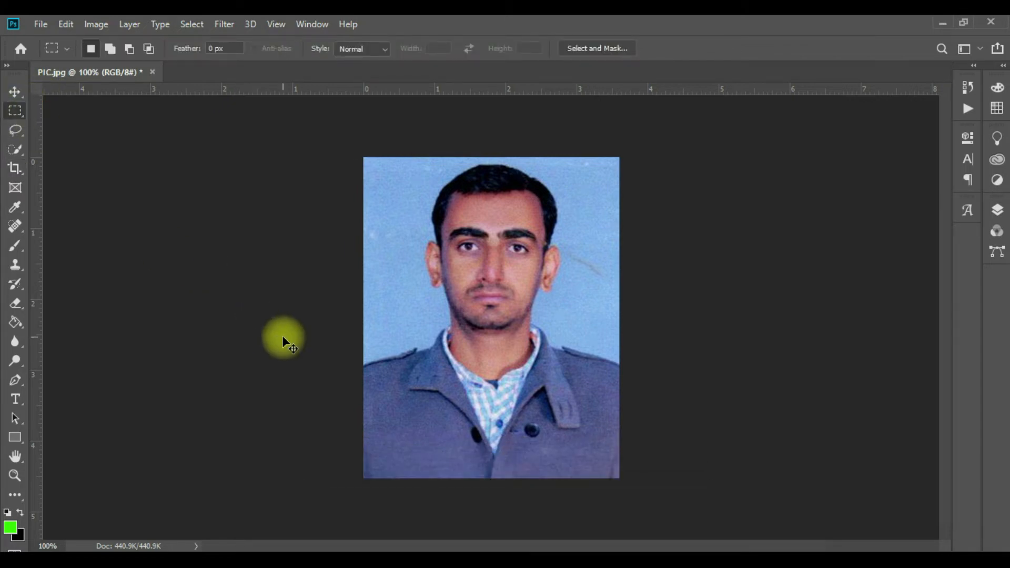
pyautogui.hotkey('ctrl', 'a')
pyautogui.rightClick(441, 324)
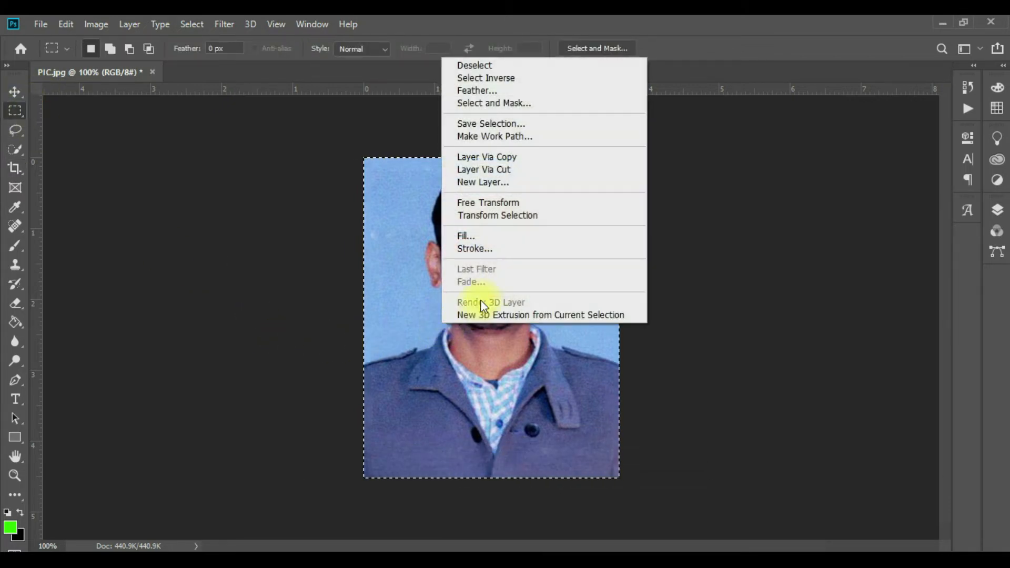
pyautogui.click(520, 249)
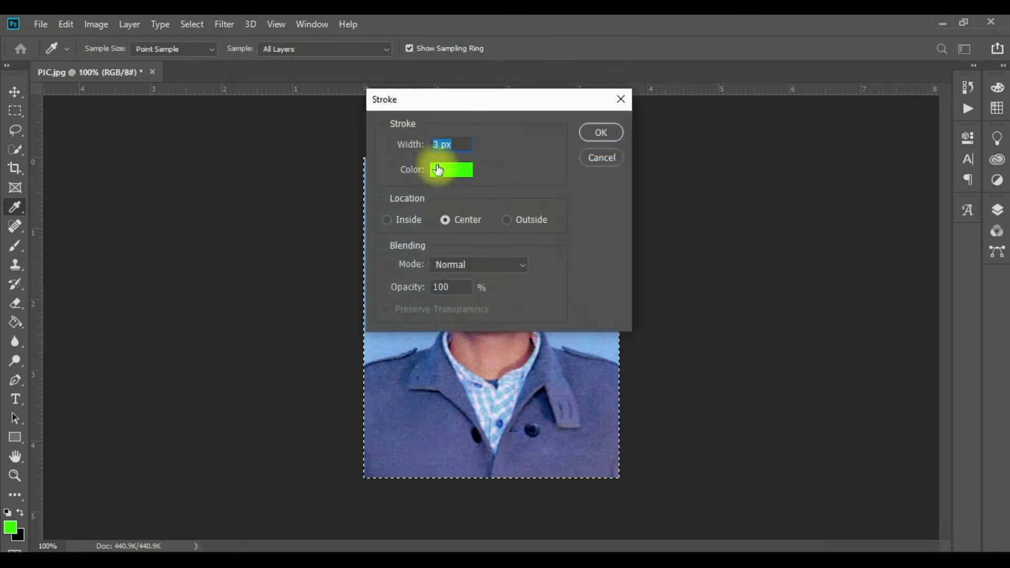
pyautogui.click(438, 169)
pyautogui.click(631, 304)
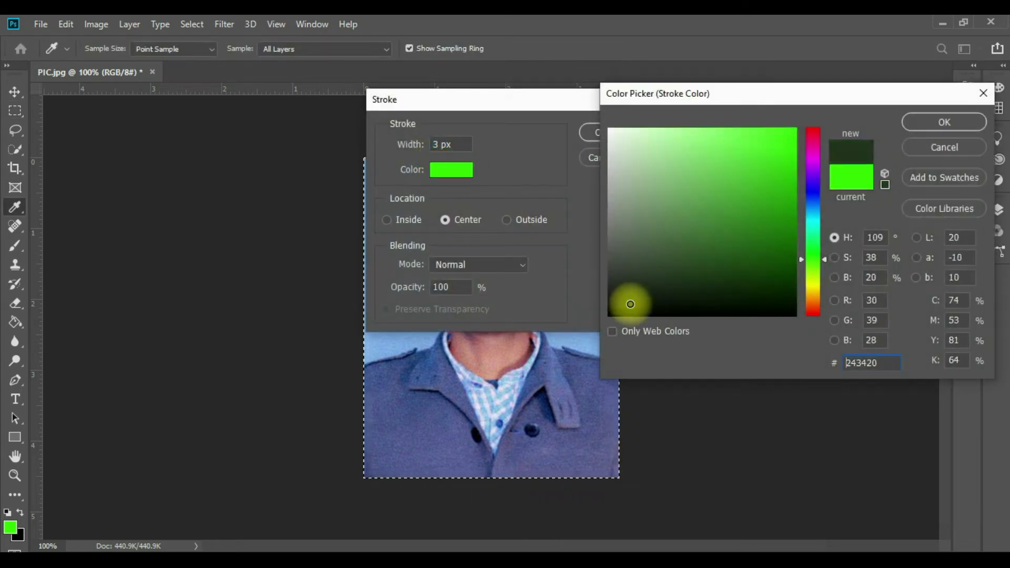
pyautogui.moveTo(630, 304); pyautogui.dragTo(623, 322)
pyautogui.click(944, 121)
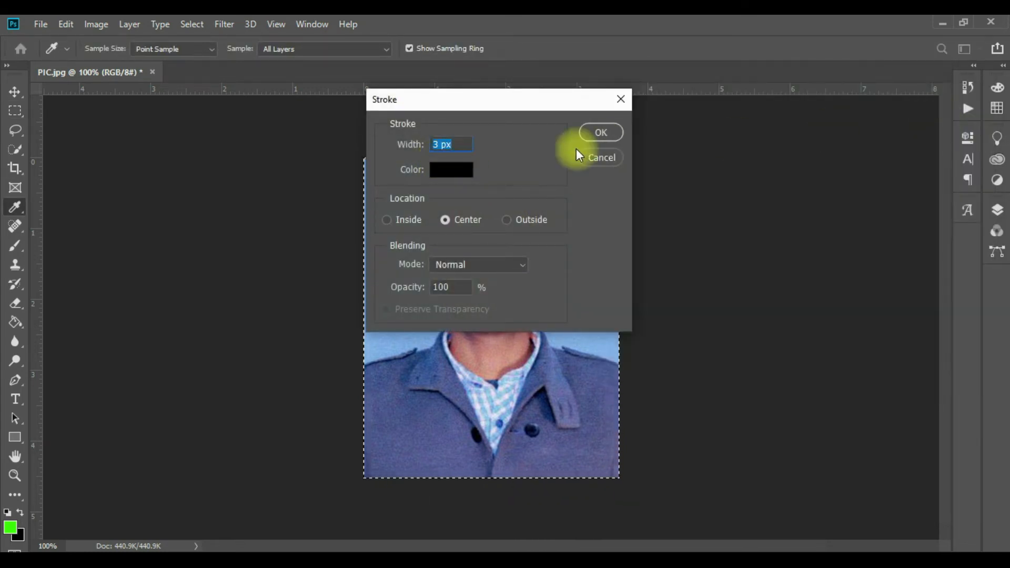
pyautogui.click(594, 134)
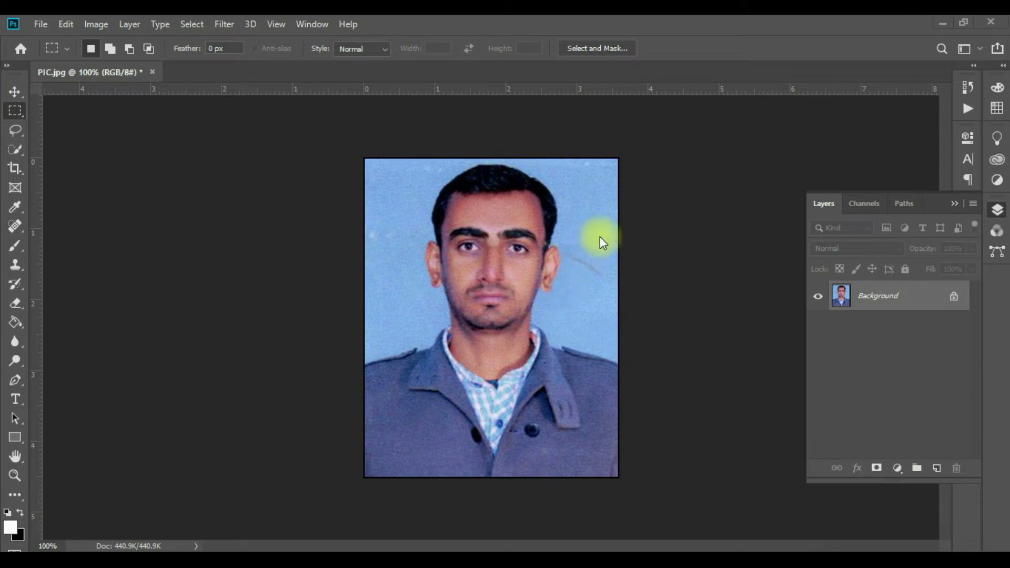
# Open the Canvas Size settings for the stroked photo.
pyautogui.press('space')
pyautogui.click(100, 23)
pyautogui.click(133, 150)
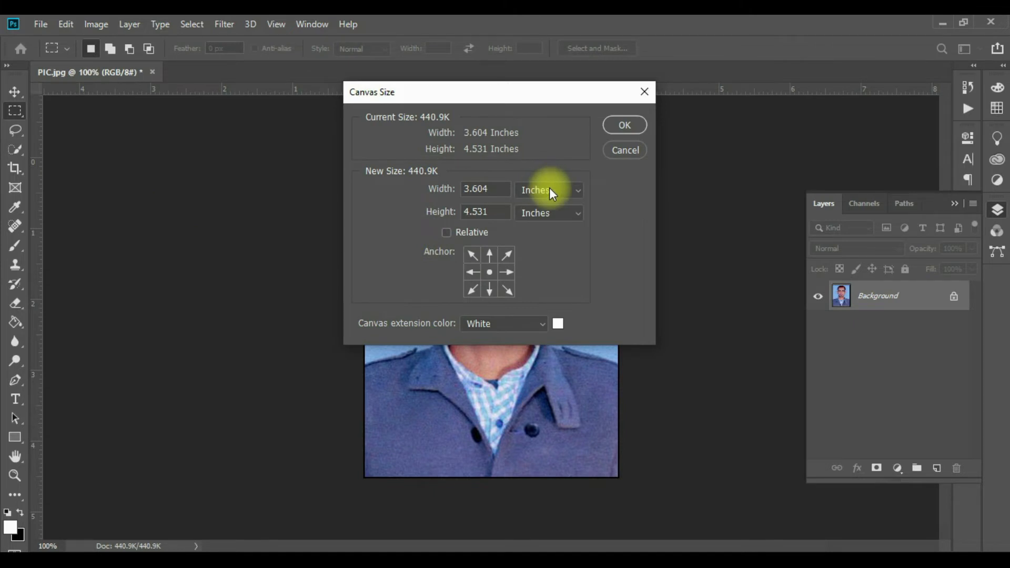
# Try to set the absolute canvas size to 0.1 inches wide and 0.1 inches high.
pyautogui.doubleClick(485, 189)
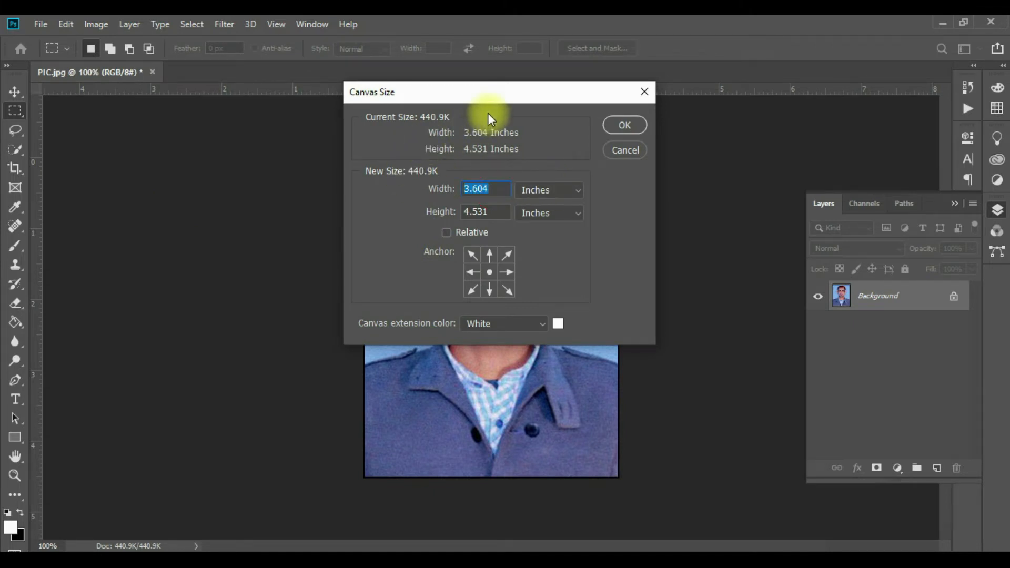
pyautogui.write('.')
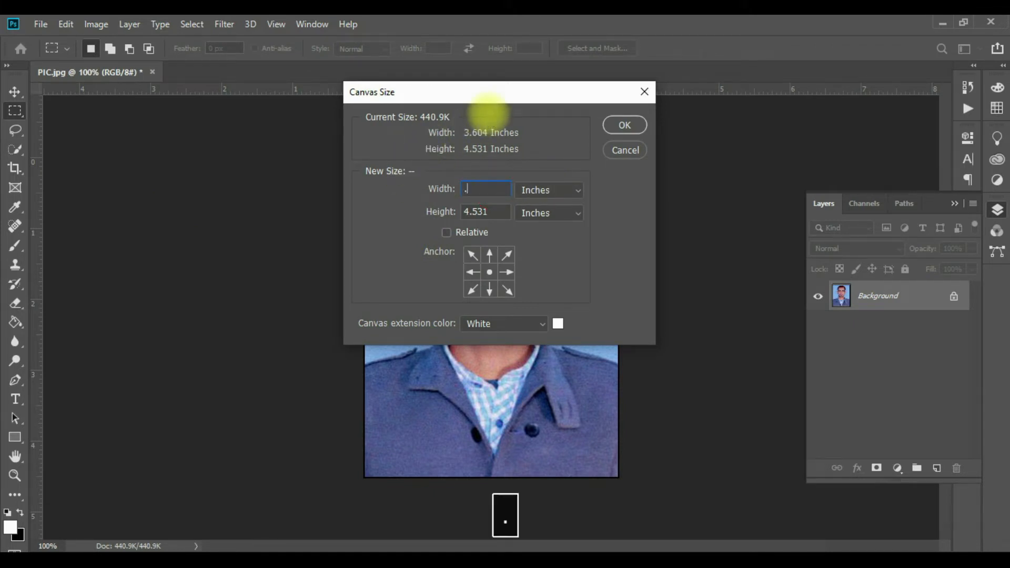
pyautogui.write('1')
pyautogui.press('Tab')
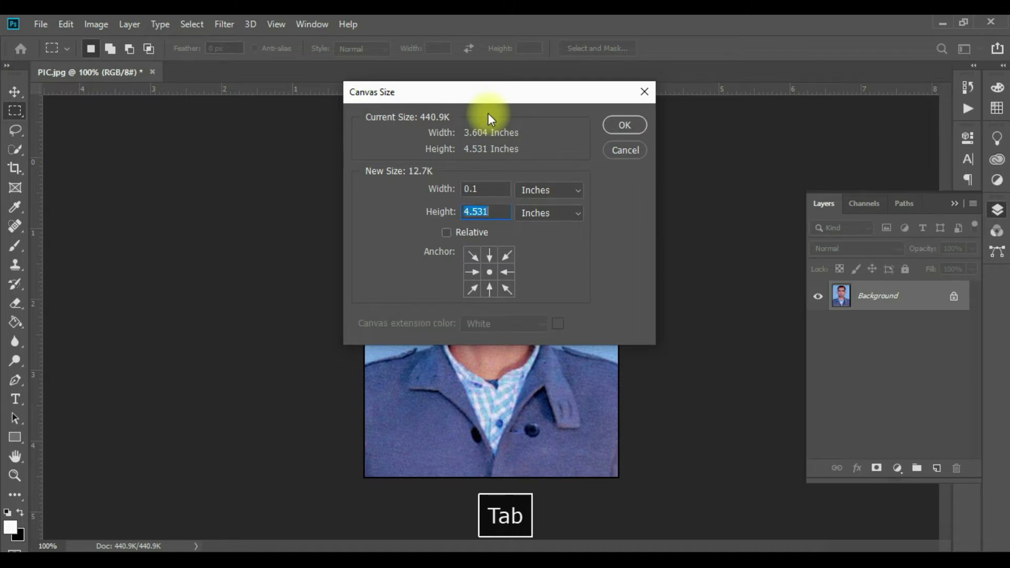
pyautogui.write('.')
pyautogui.press('BackSpace')
pyautogui.write('0.1')
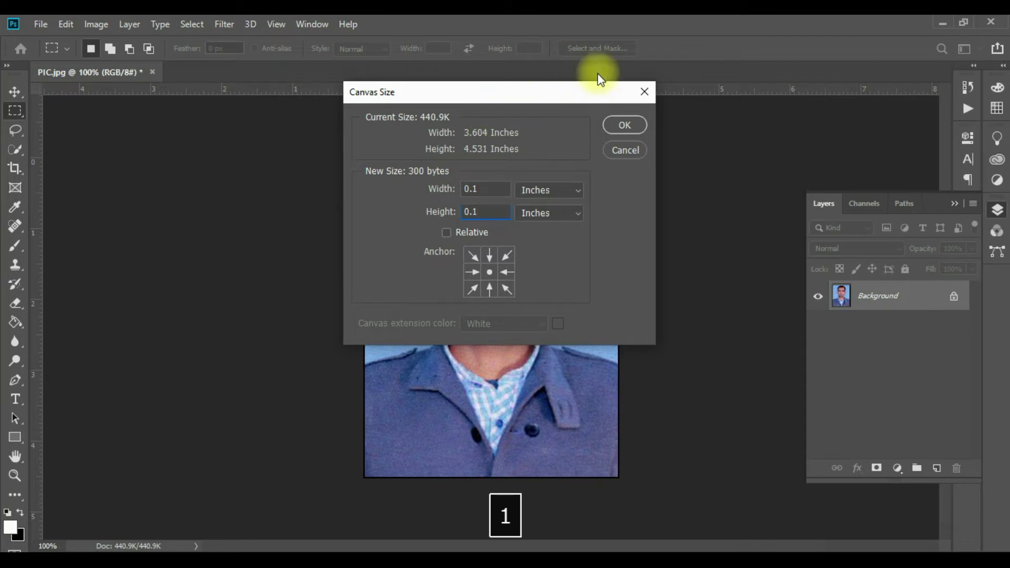
pyautogui.click(621, 130)
pyautogui.click(540, 237)
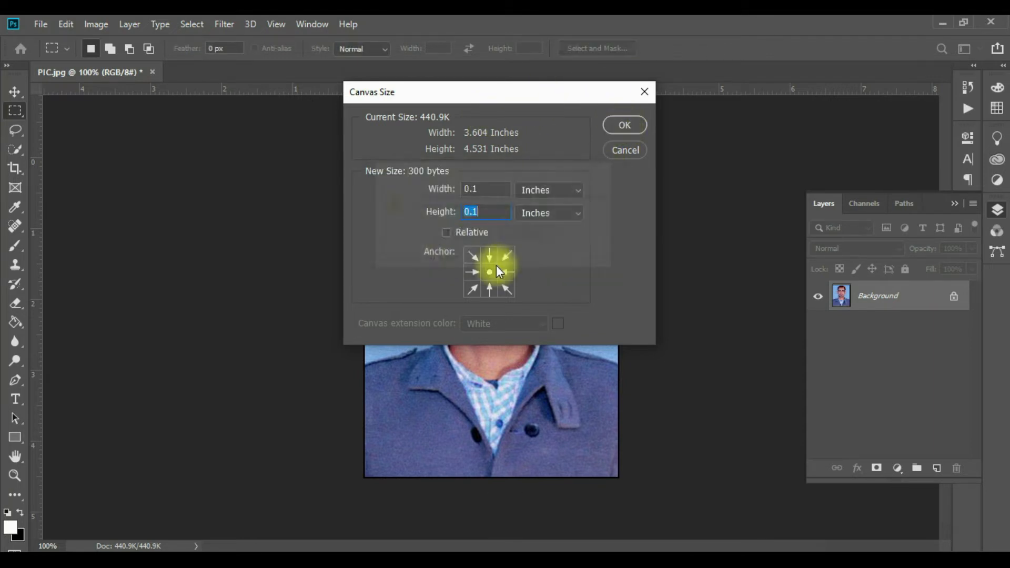
# Extend the canvas relatively by 0.1 inches in width and height with a white extension color.
pyautogui.click(446, 233)
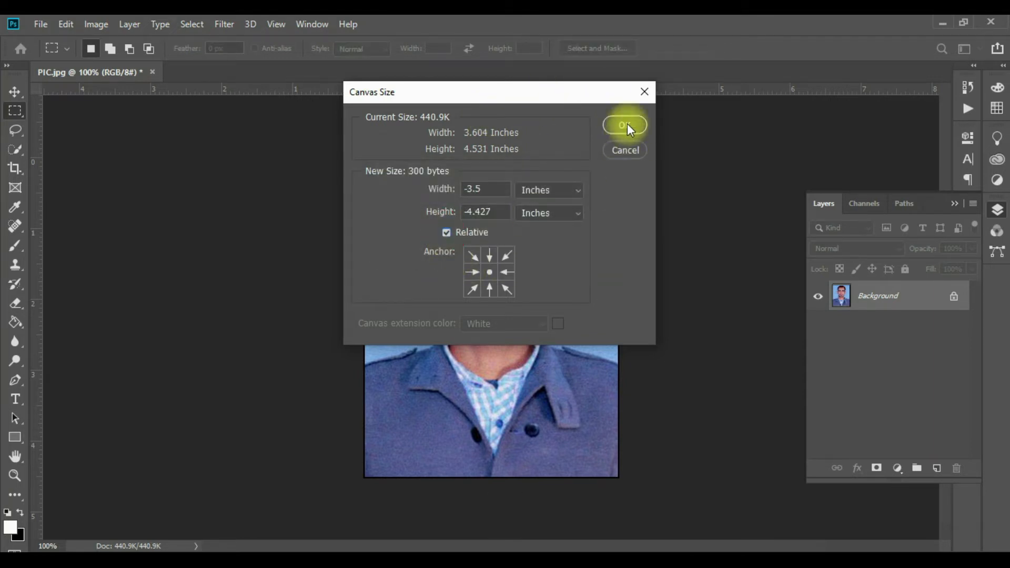
pyautogui.doubleClick(504, 186)
pyautogui.write('0.1')
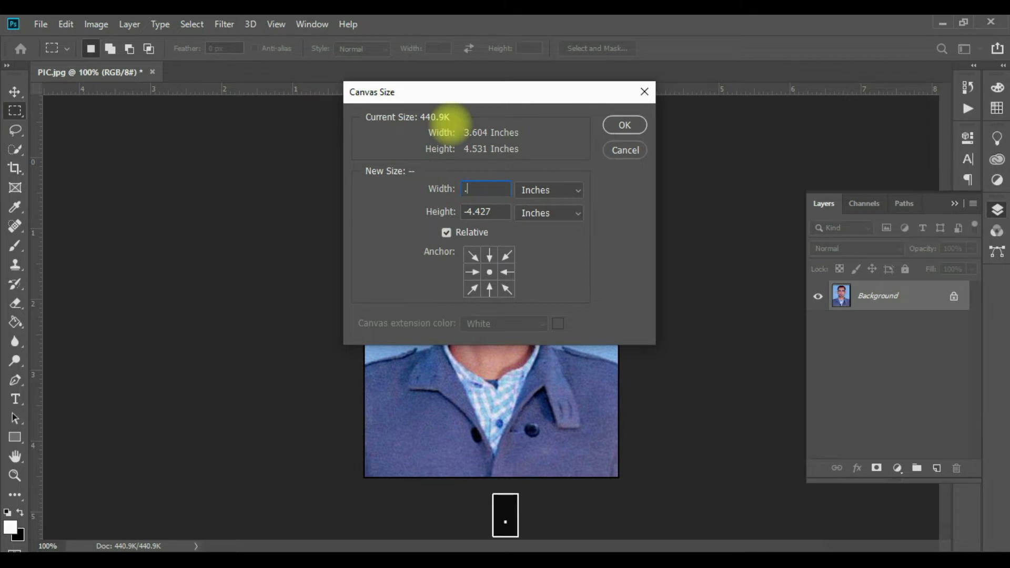
pyautogui.press('Tab')
pyautogui.write('.1')
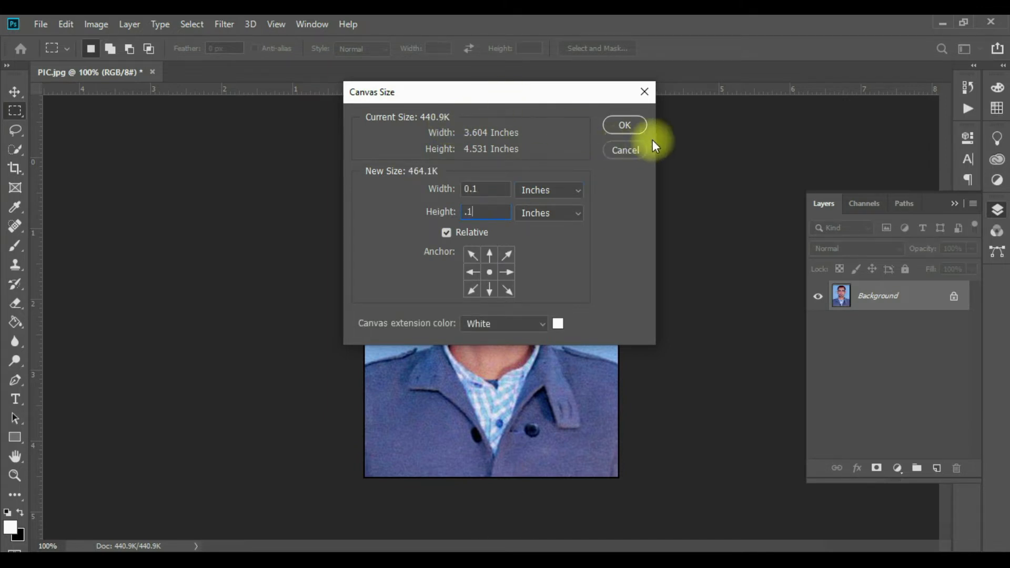
pyautogui.click(626, 125)
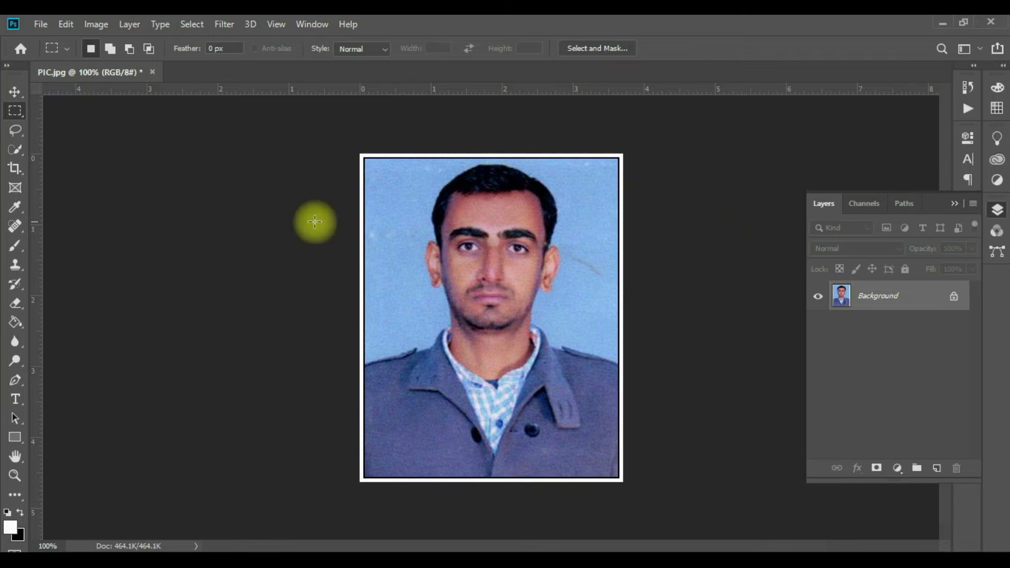
# Resize the bordered photo to 1.377 inches wide and 1.733 inches high at a resolution of 300 pixels per inch.
pyautogui.click(100, 25)
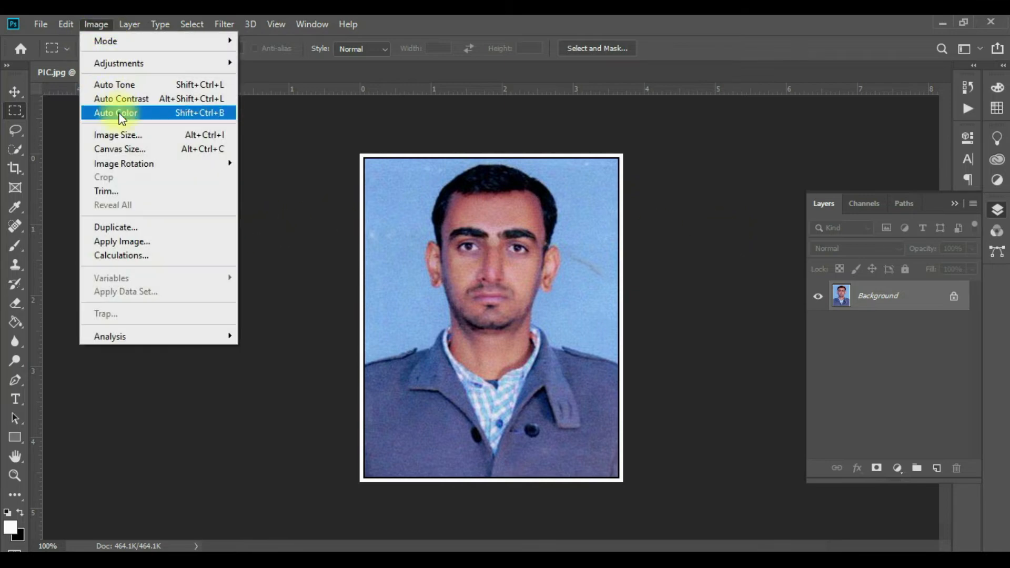
pyautogui.click(122, 133)
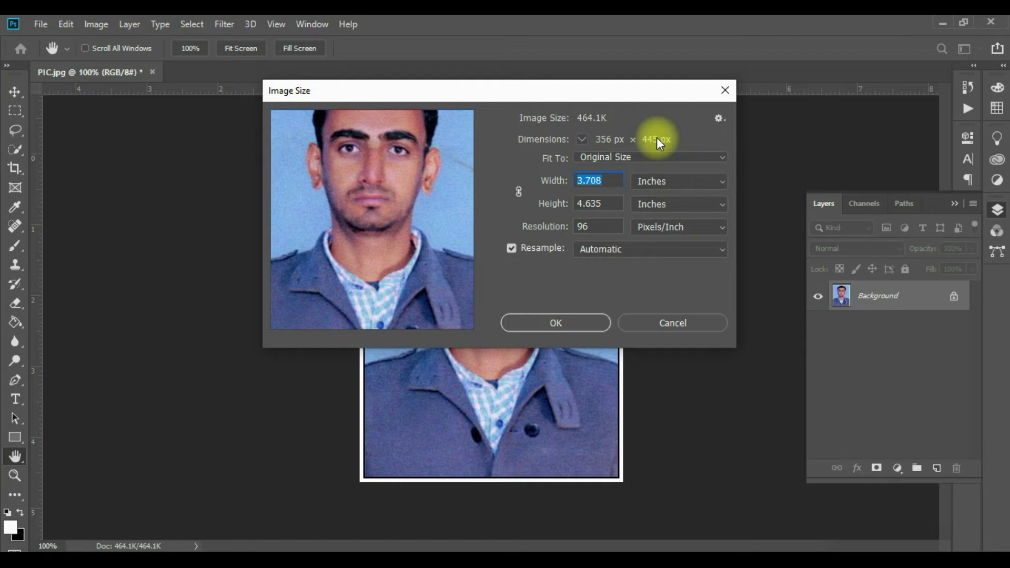
pyautogui.write('1.')
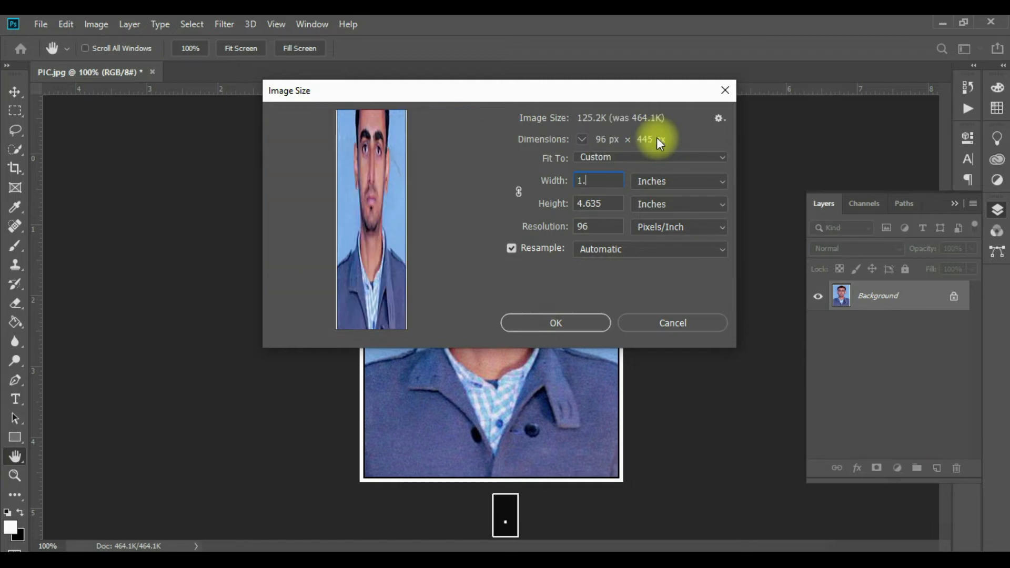
pyautogui.write('37')
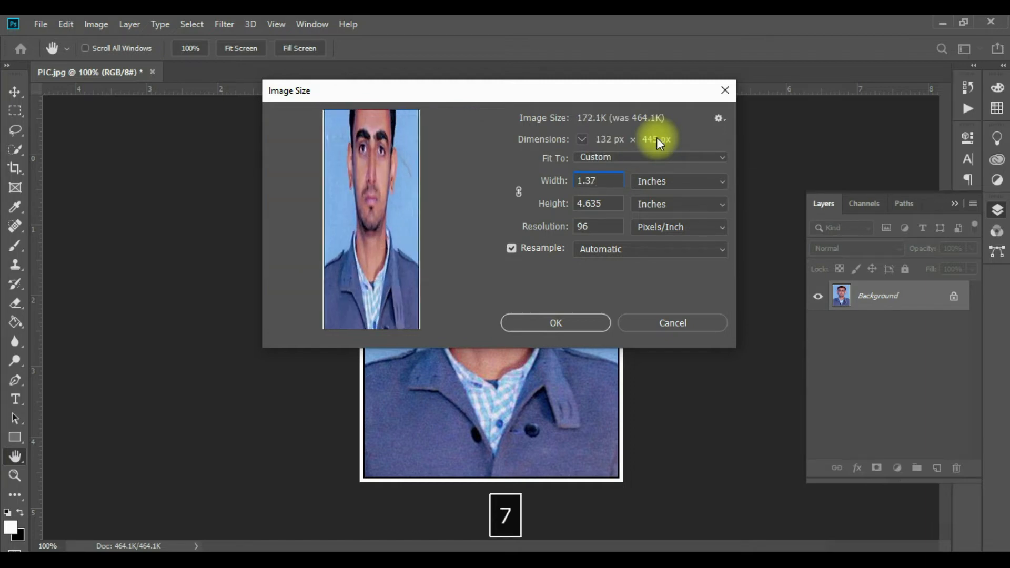
pyautogui.write('7')
pyautogui.press('Tab')
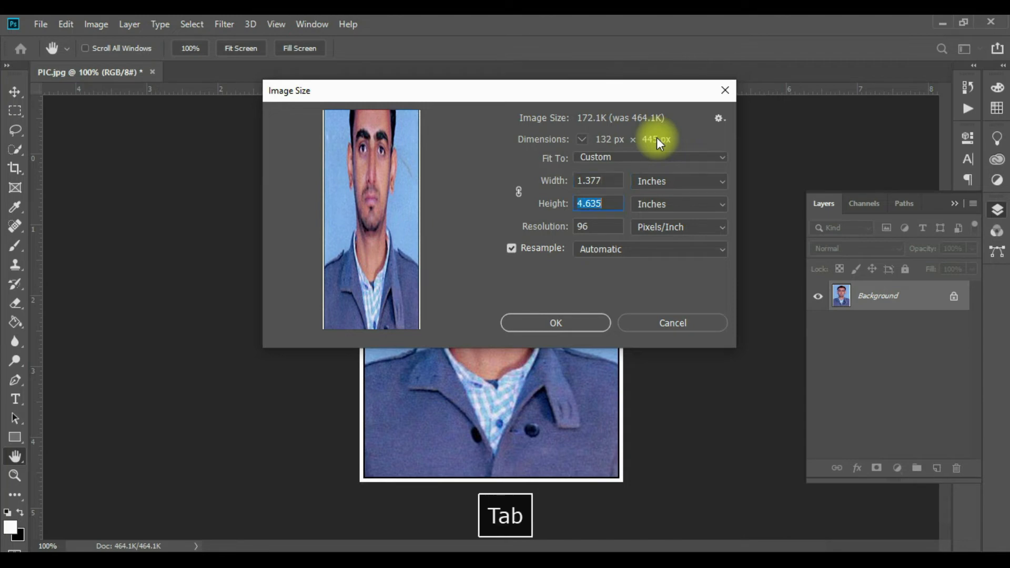
pyautogui.write('1.')
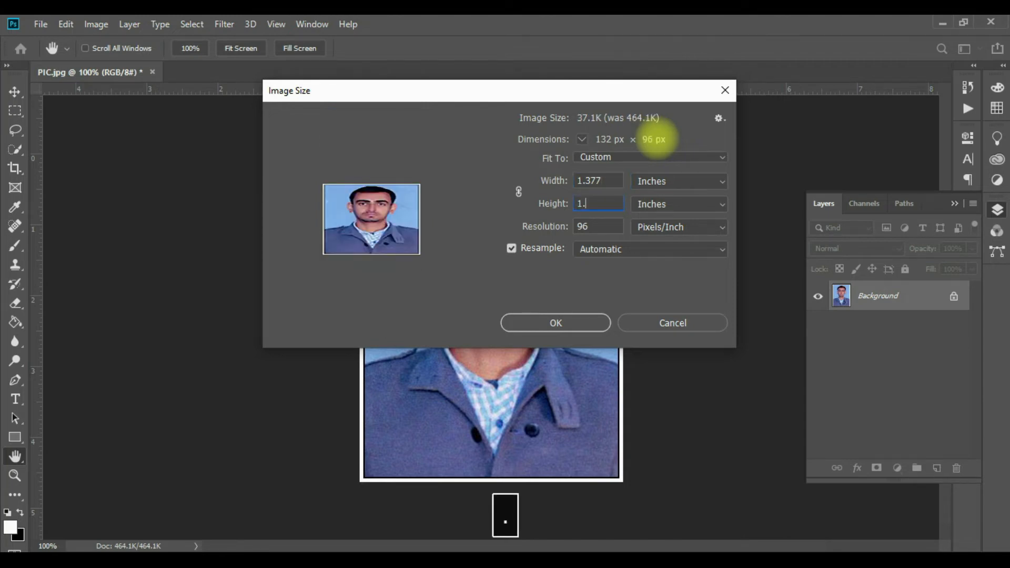
pyautogui.write('733')
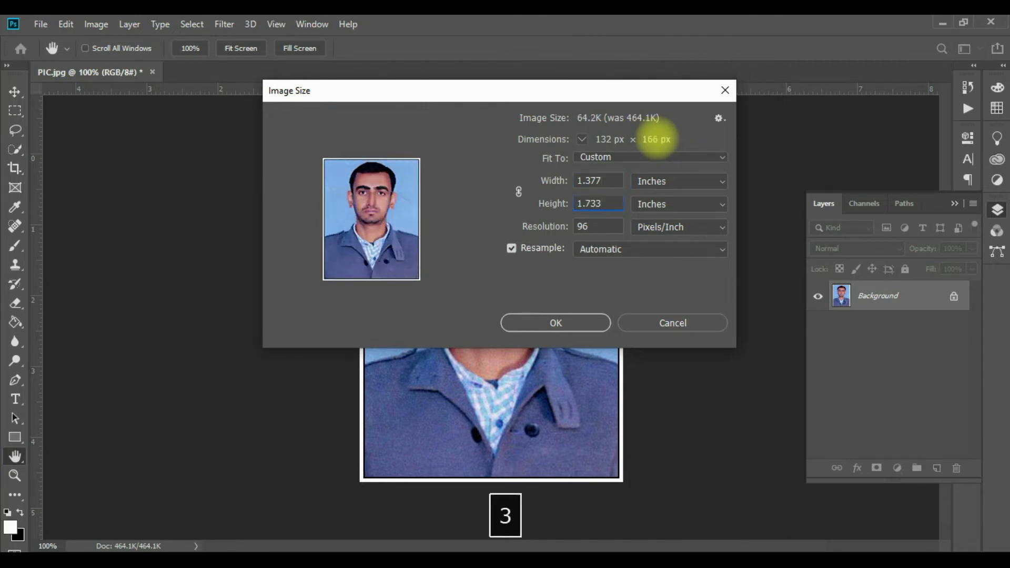
pyautogui.press('Tab')
pyautogui.write('300')
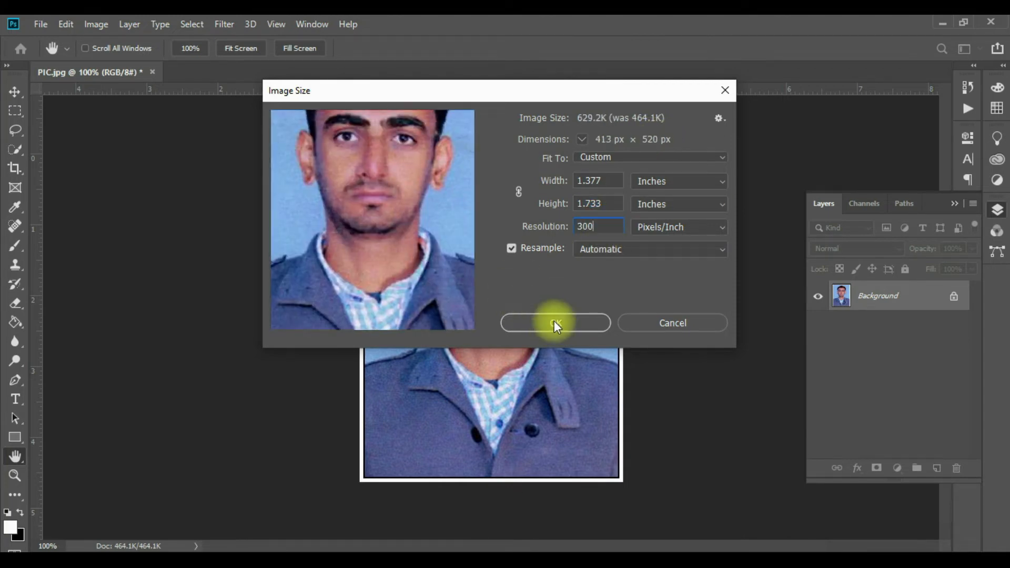
pyautogui.click(556, 325)
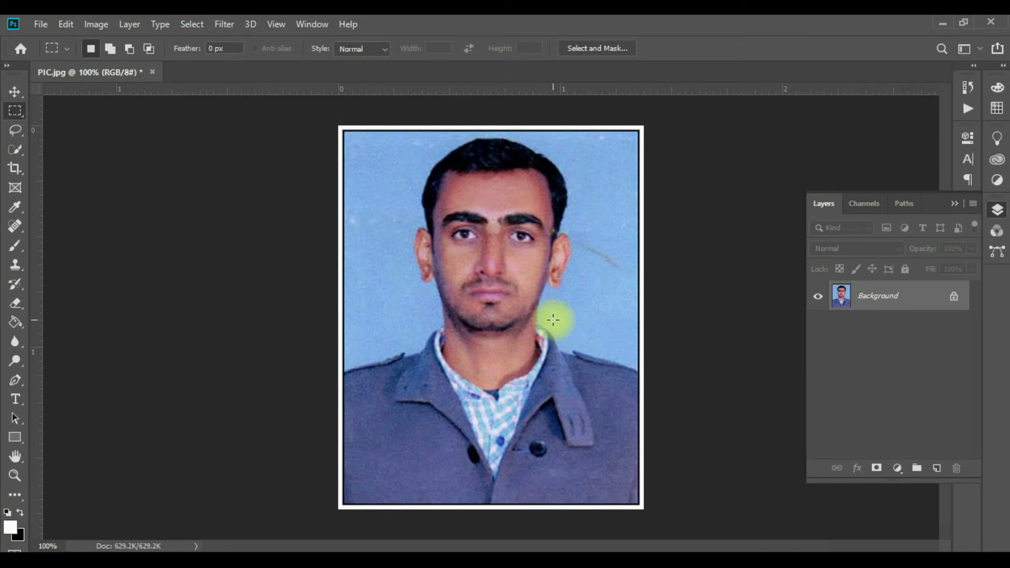
# Define the resized photo as a pattern, keeping the name PIC.jpg.
pyautogui.click(94, 23)
pyautogui.moveTo(66, 23)
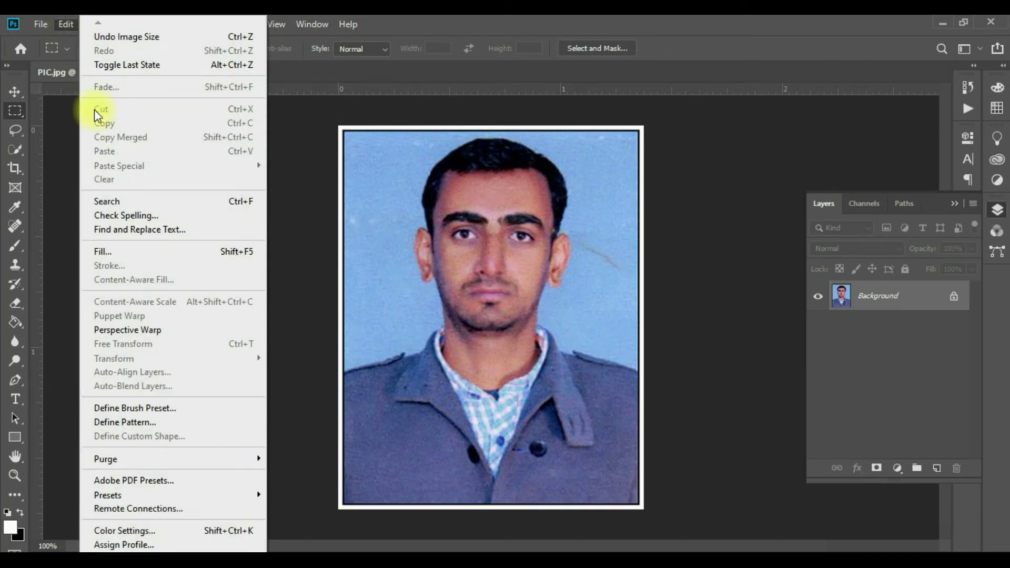
pyautogui.click(65, 27)
pyautogui.click(67, 25)
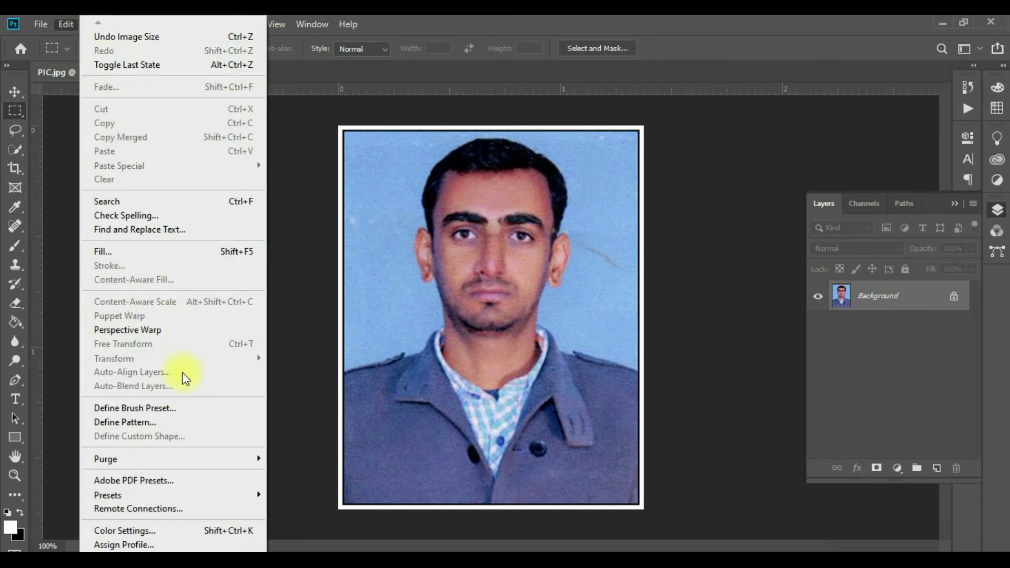
pyautogui.click(151, 422)
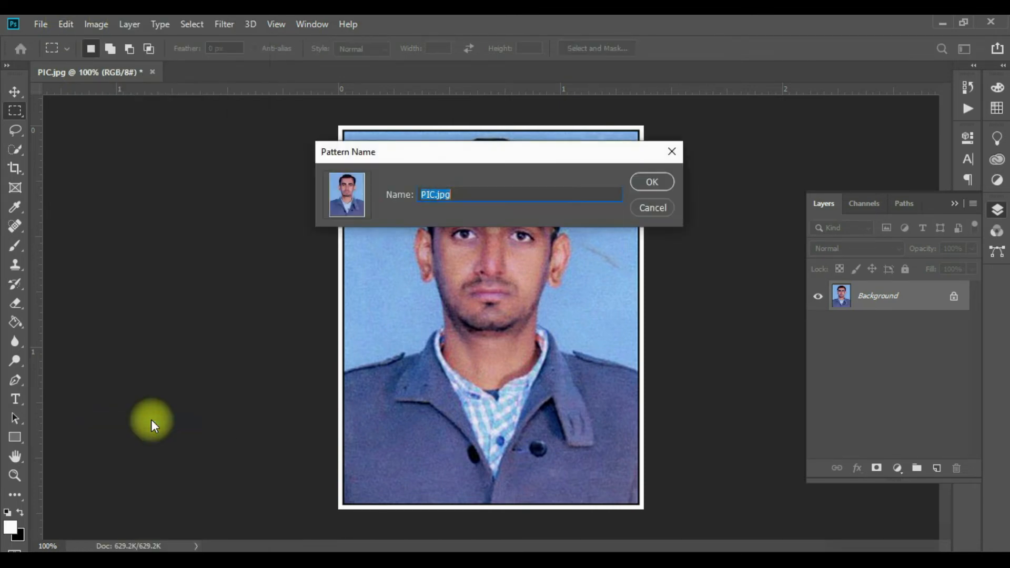
pyautogui.click(641, 183)
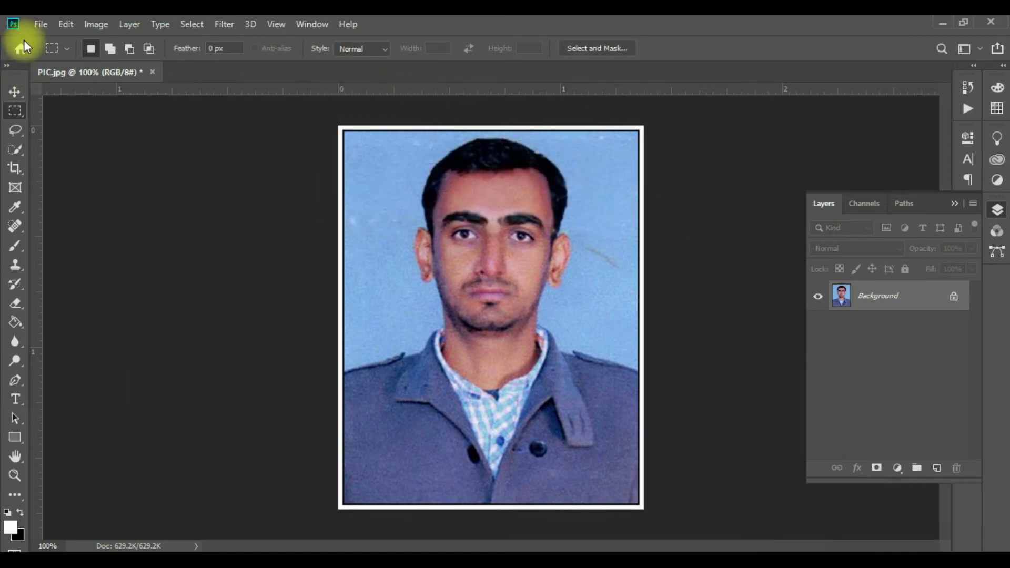
# Create a blank portrait A4 document of 210 x 297 mm at 300 ppi with a white background.
pyautogui.click(40, 24)
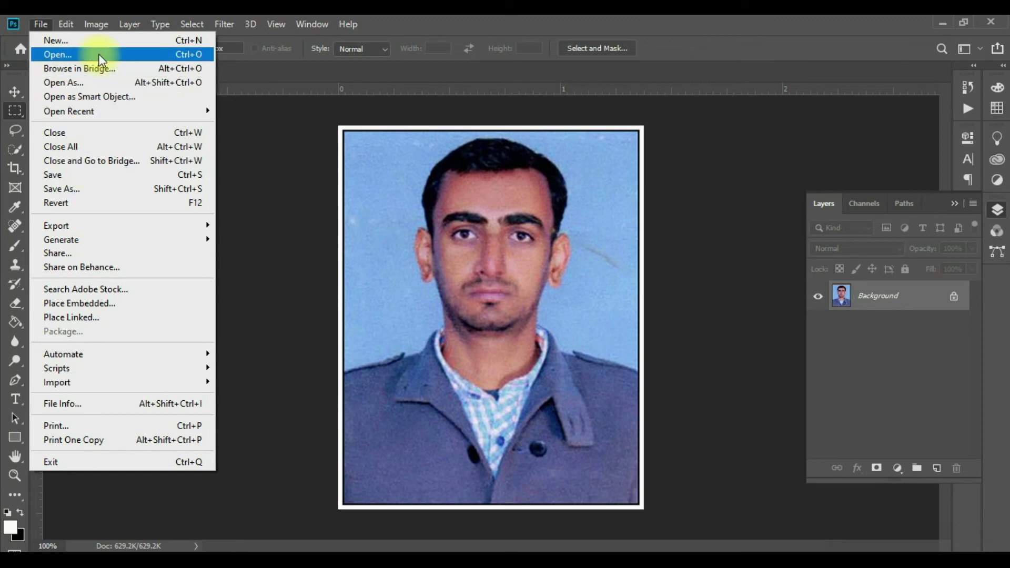
pyautogui.click(101, 40)
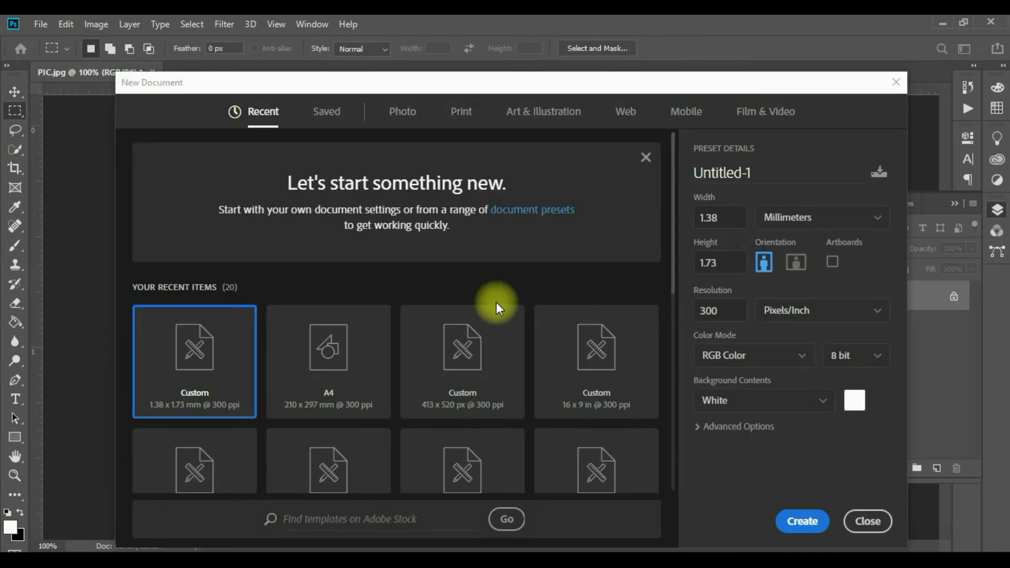
pyautogui.click(329, 362)
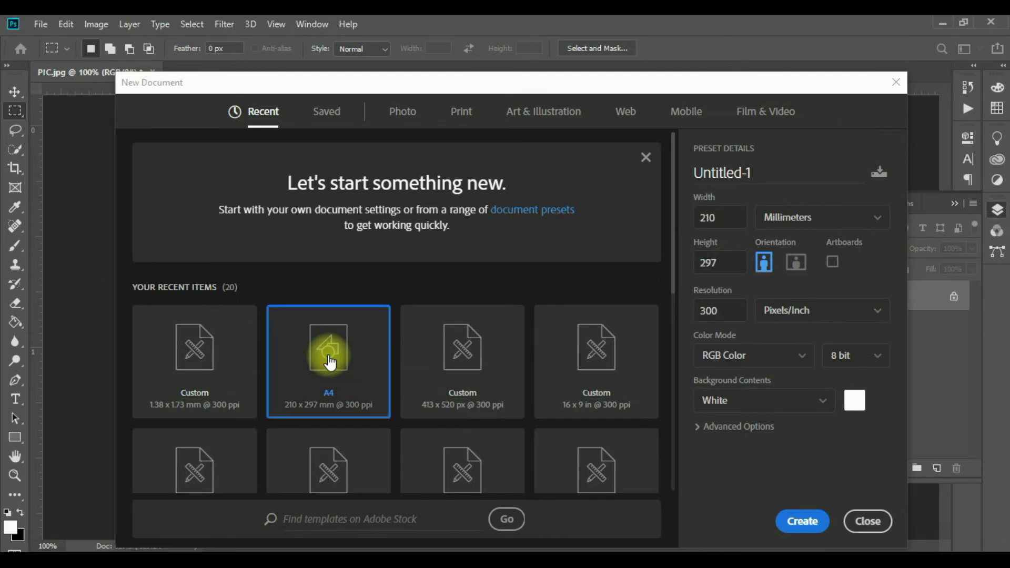
pyautogui.click(801, 522)
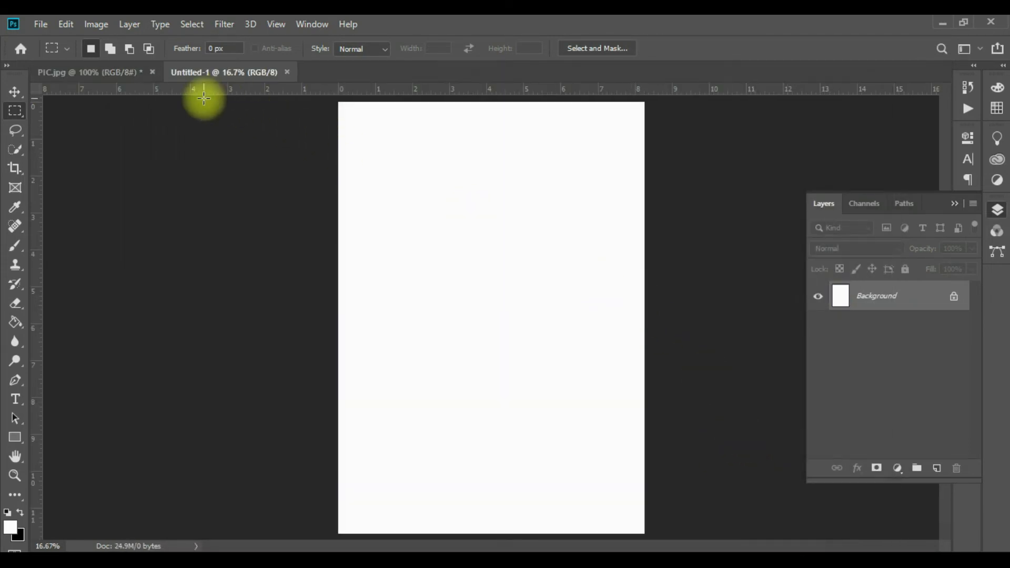
# Fill the A4 page with the passport photo pattern in Normal mode.
pyautogui.click(96, 25)
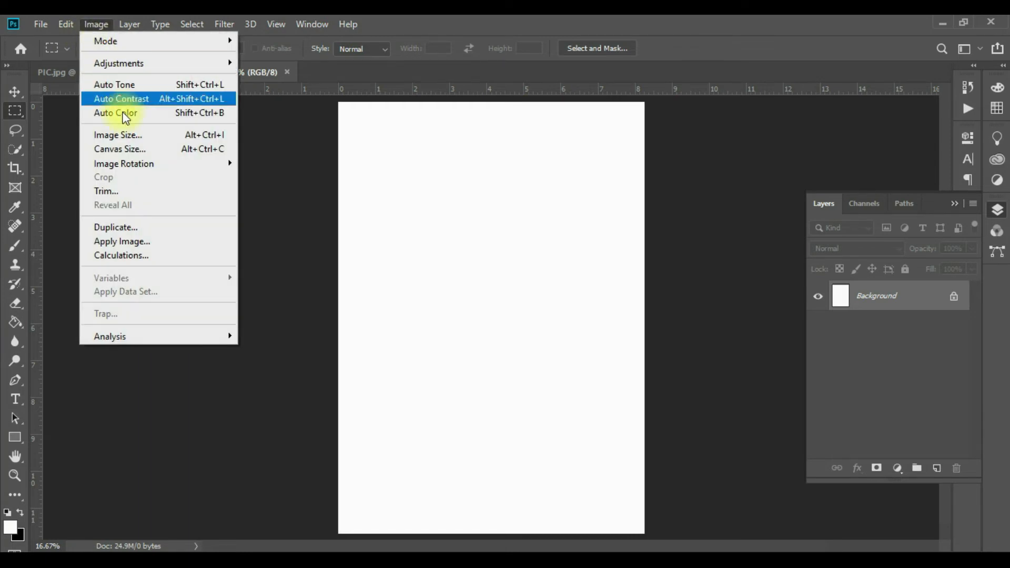
pyautogui.moveTo(66, 23)
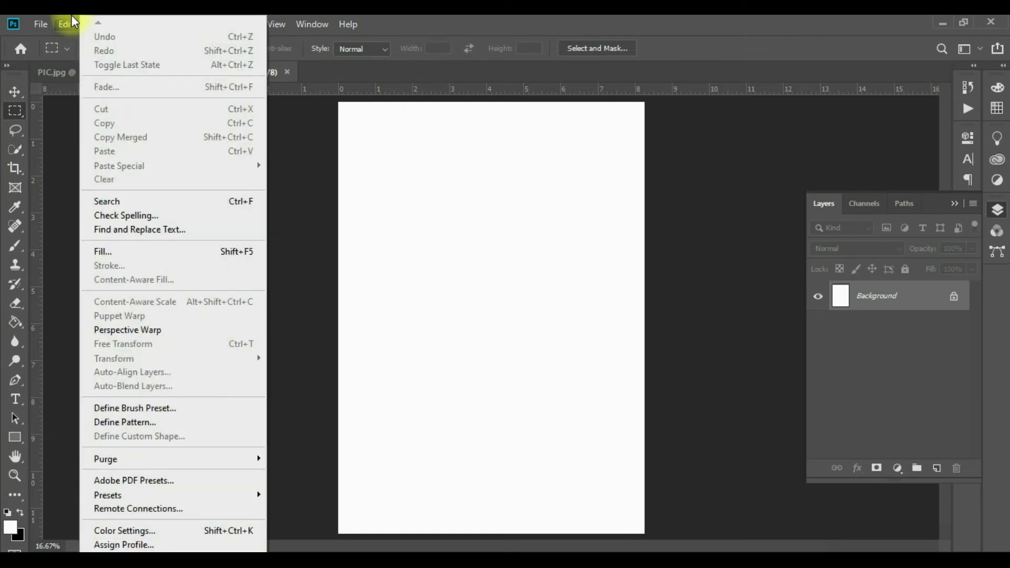
pyautogui.click(126, 257)
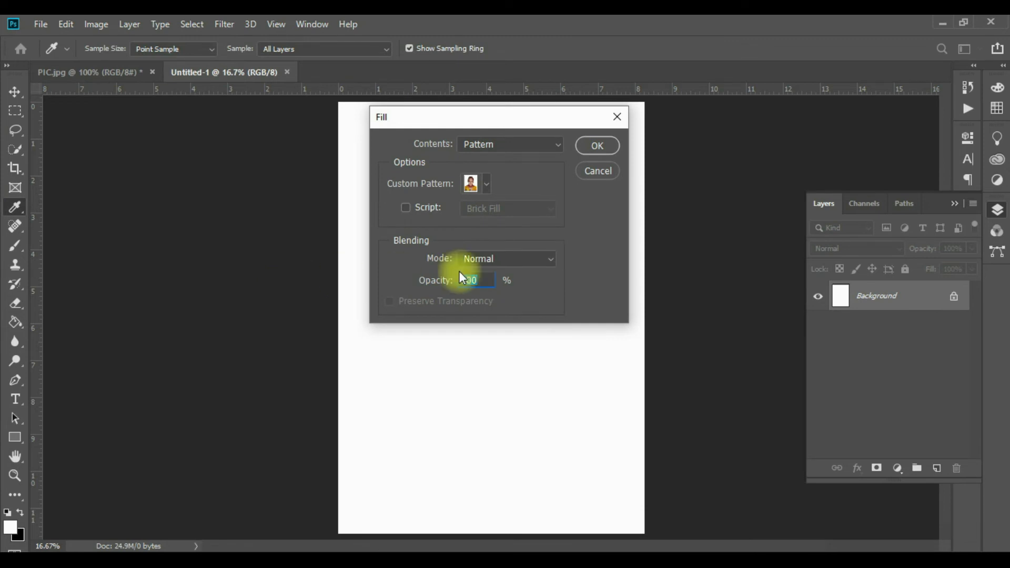
pyautogui.click(487, 182)
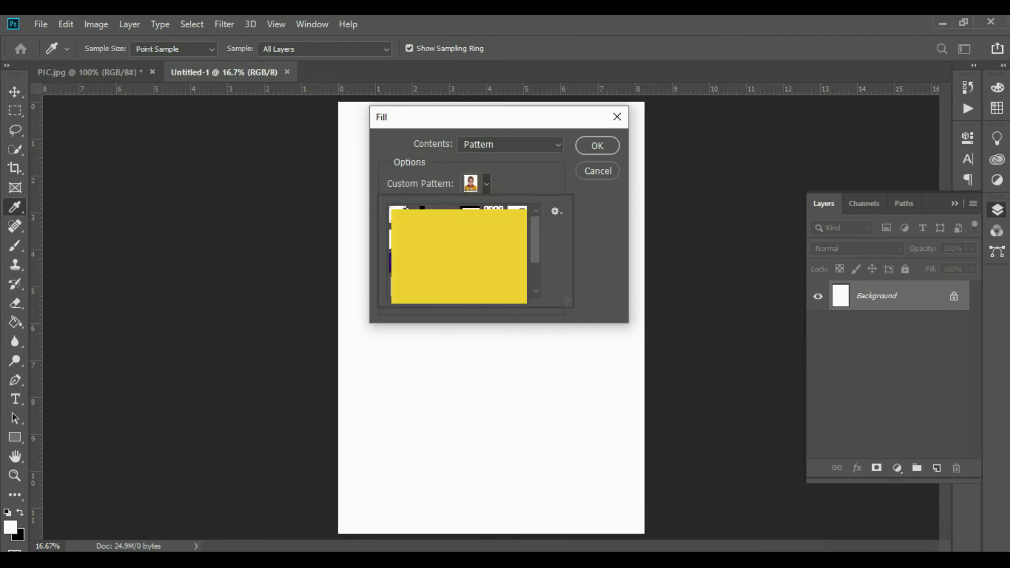
pyautogui.click(536, 281)
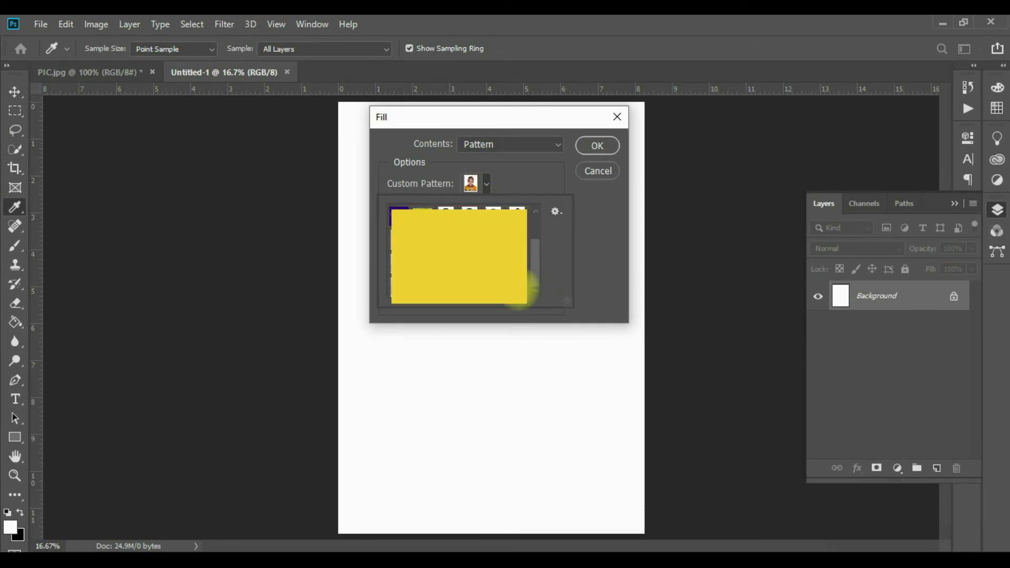
pyautogui.click(605, 144)
# Select the cut-off last row of photos across the full page width and delete it.
pyautogui.press('m')
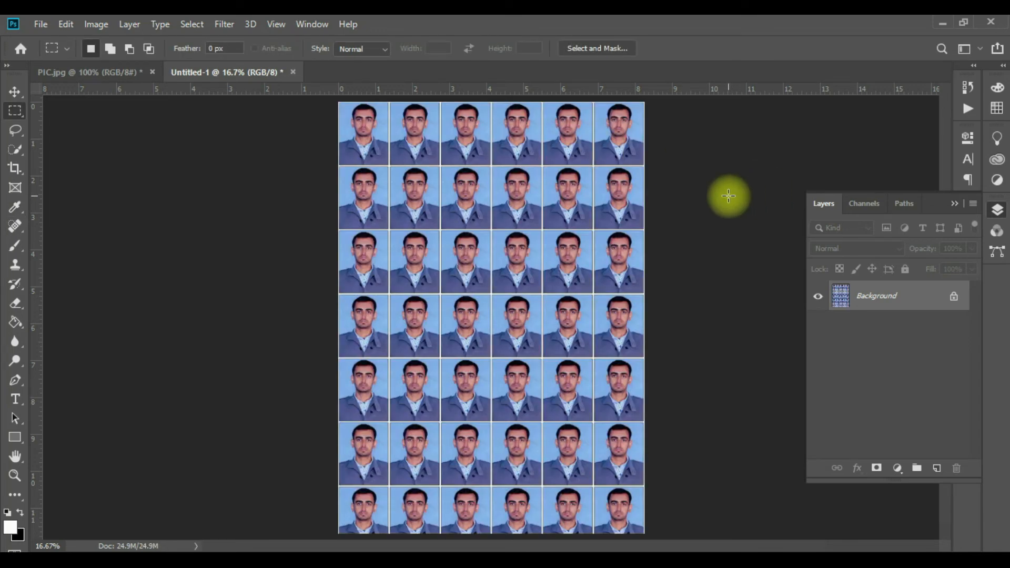
pyautogui.scroll(5, 515, 163)
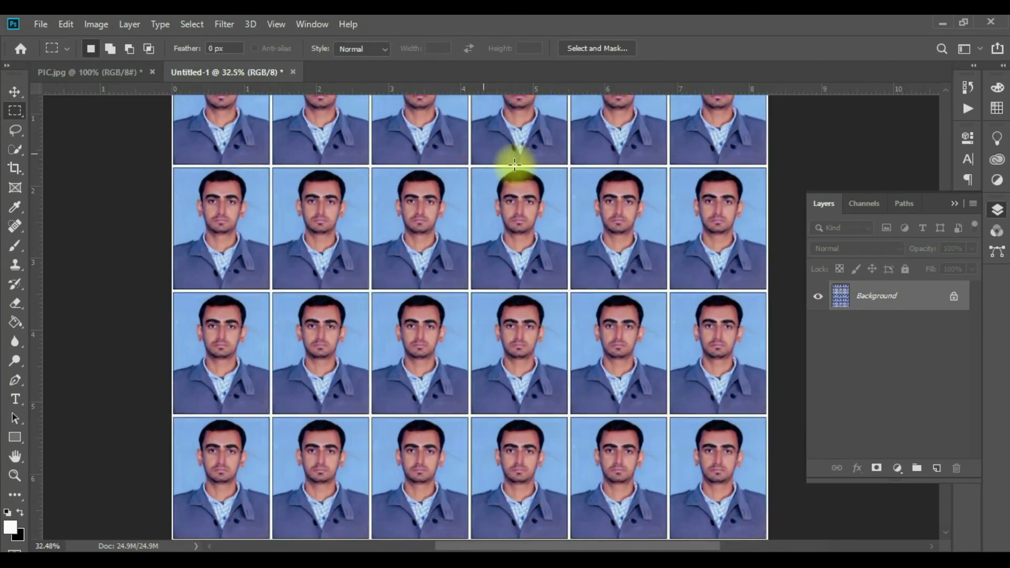
pyautogui.scroll(13, 515, 164)
pyautogui.scroll(-14, 515, 168)
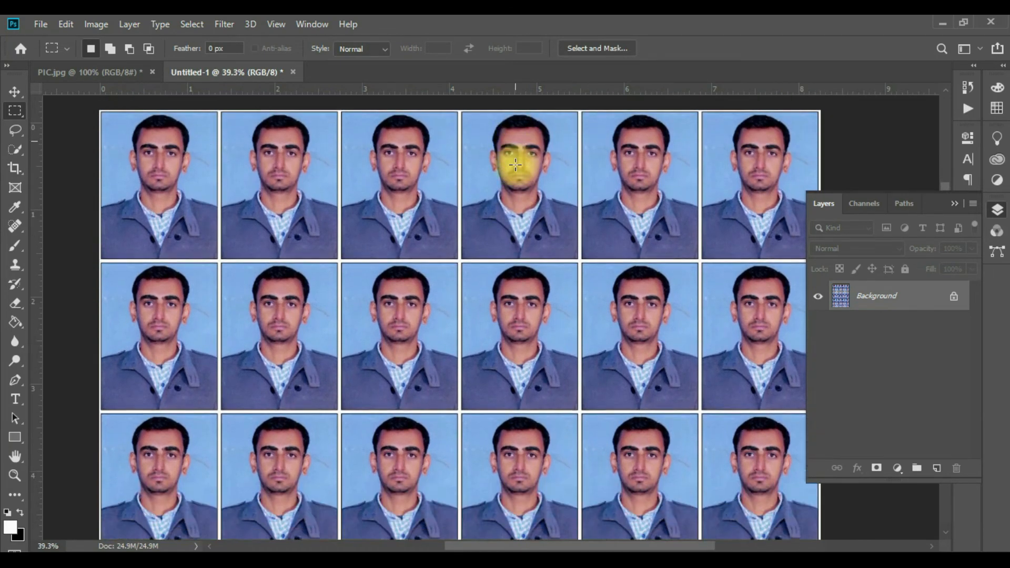
pyautogui.scroll(-10, 517, 215)
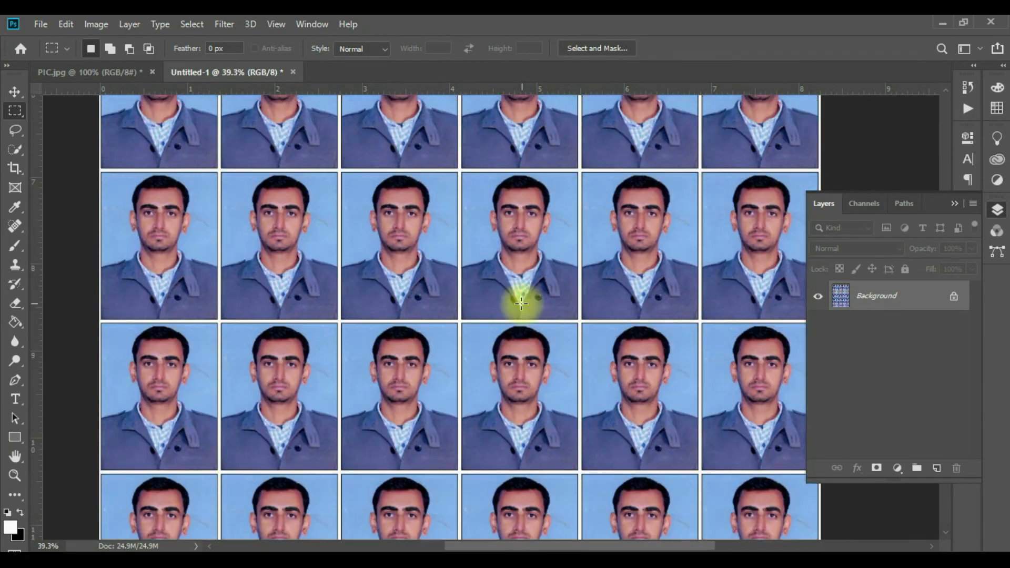
pyautogui.scroll(-2, 518, 300)
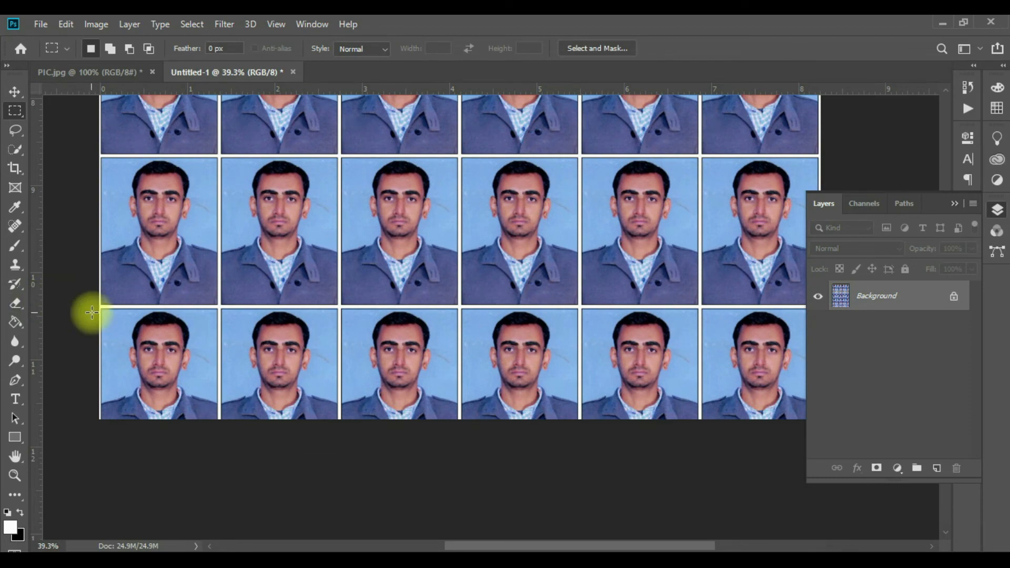
pyautogui.moveTo(92, 307); pyautogui.dragTo(275, 322)
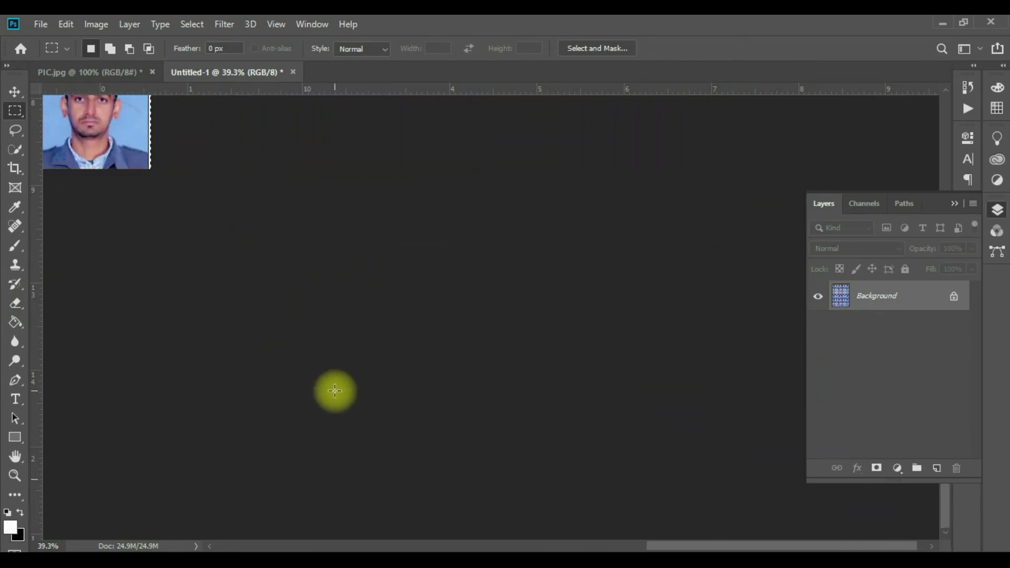
pyautogui.moveTo(688, 546); pyautogui.dragTo(463, 526)
pyautogui.scroll(6, 503, 384)
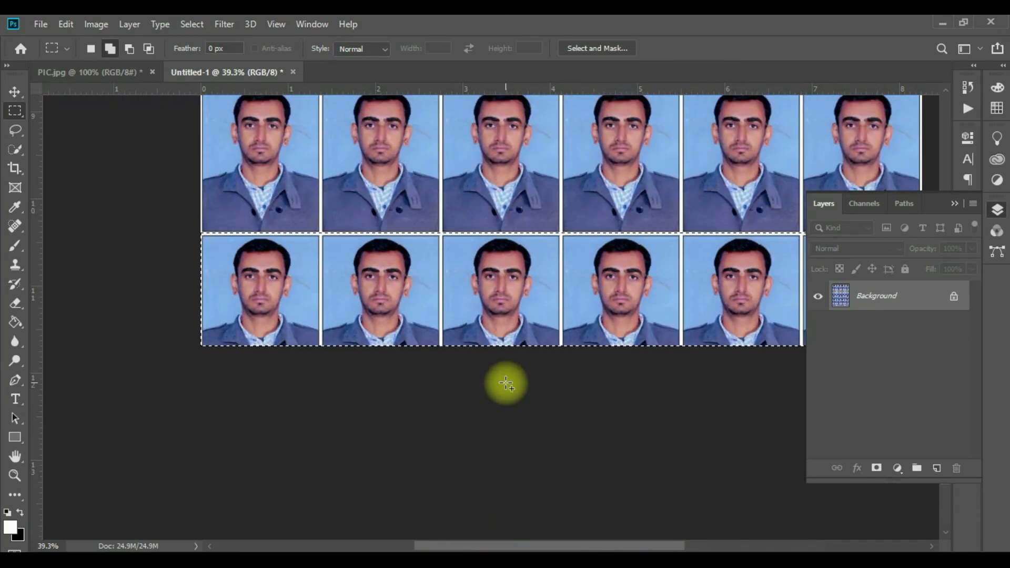
pyautogui.hotkey('shift', 'Delete')
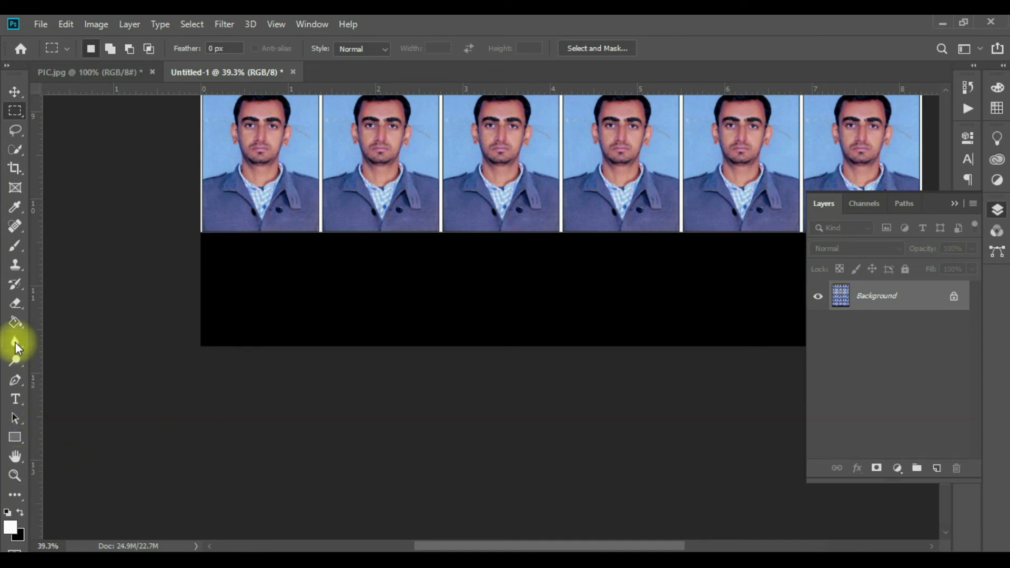
# Fill the cleared strip below the last complete row of photos with white using the Paint Bucket.
pyautogui.click(13, 325)
pyautogui.click(308, 283)
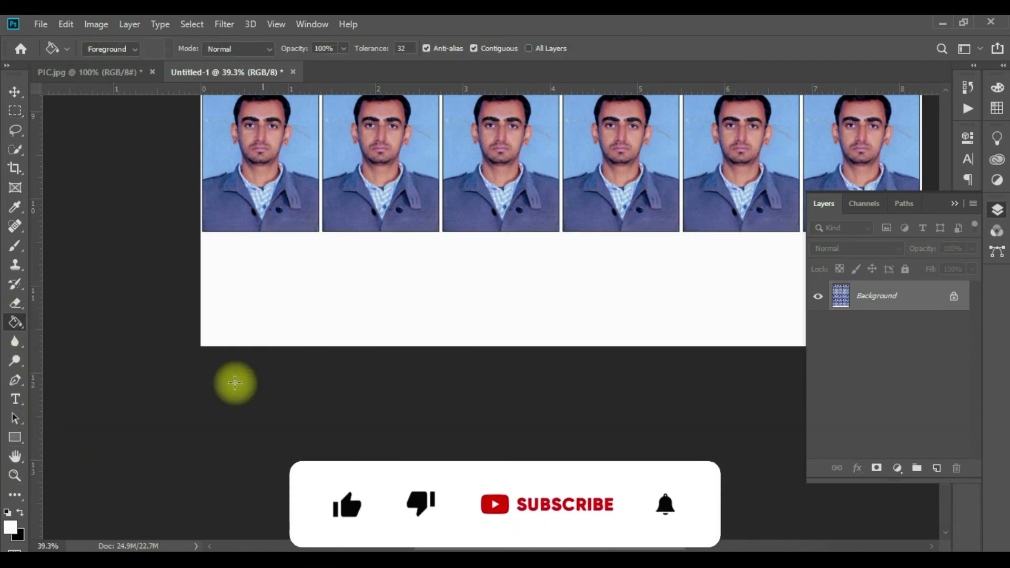
pyautogui.scroll(-5, 131, 370)
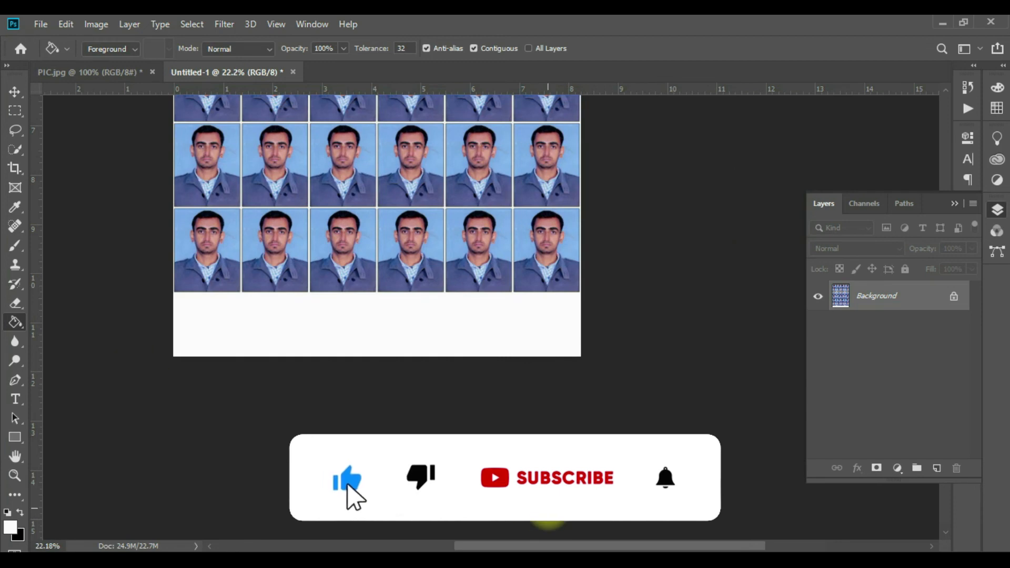
pyautogui.scroll(5, 418, 255)
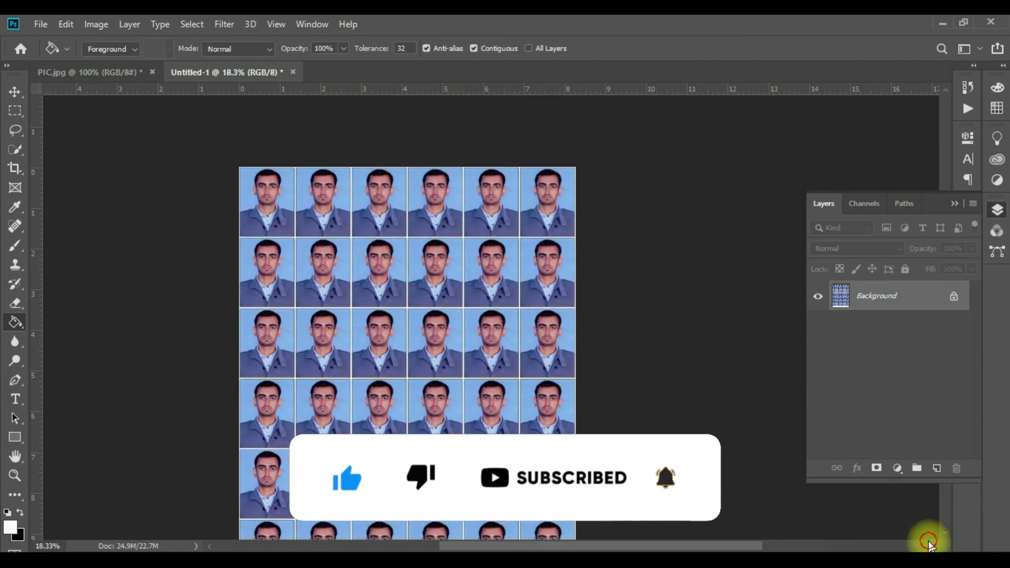
# Set up printing of the photo sheet on the EPSON L360 Series printer, scaled to fit the media.
pyautogui.click(41, 25)
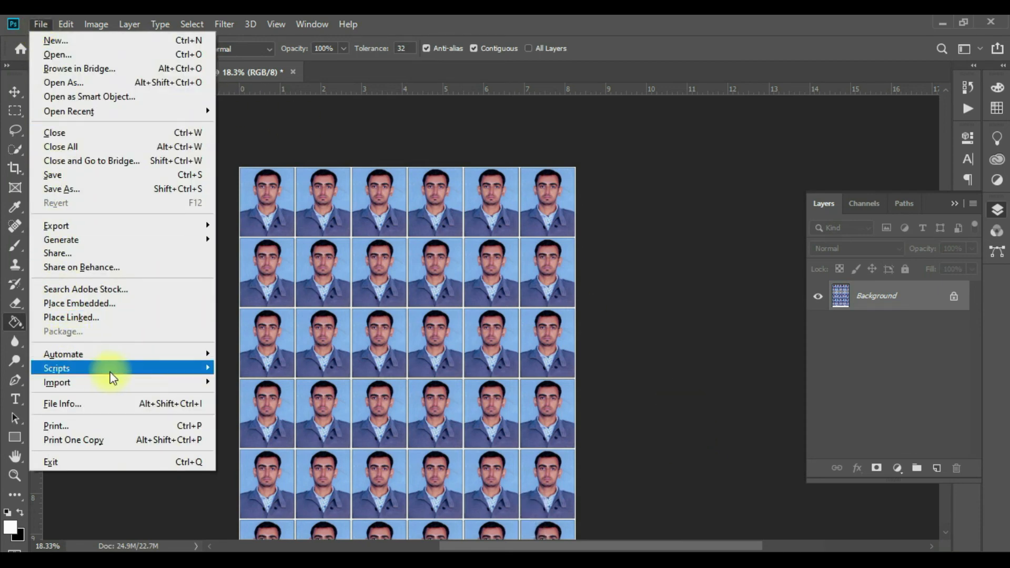
pyautogui.moveTo(149, 248)
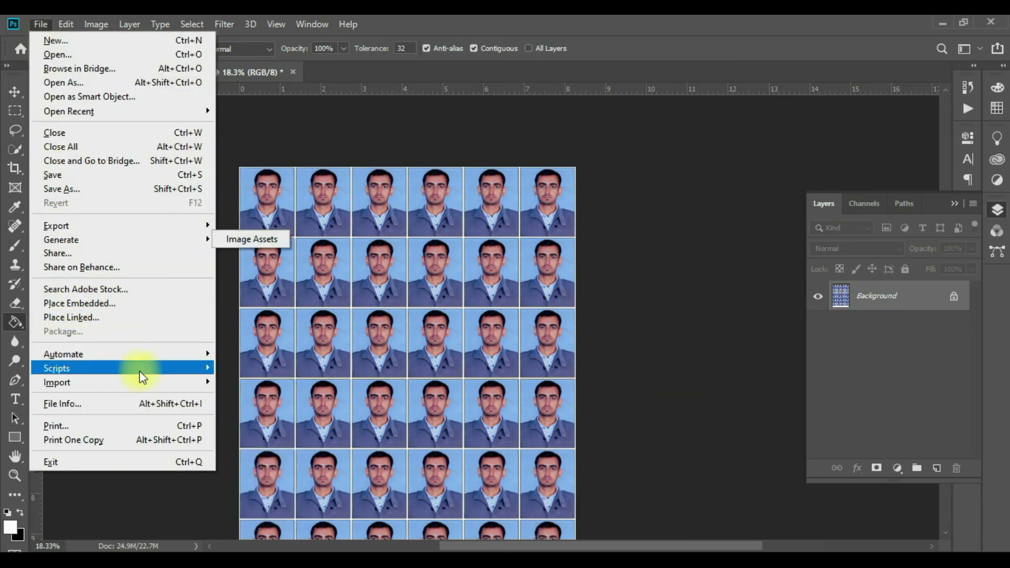
pyautogui.click(163, 424)
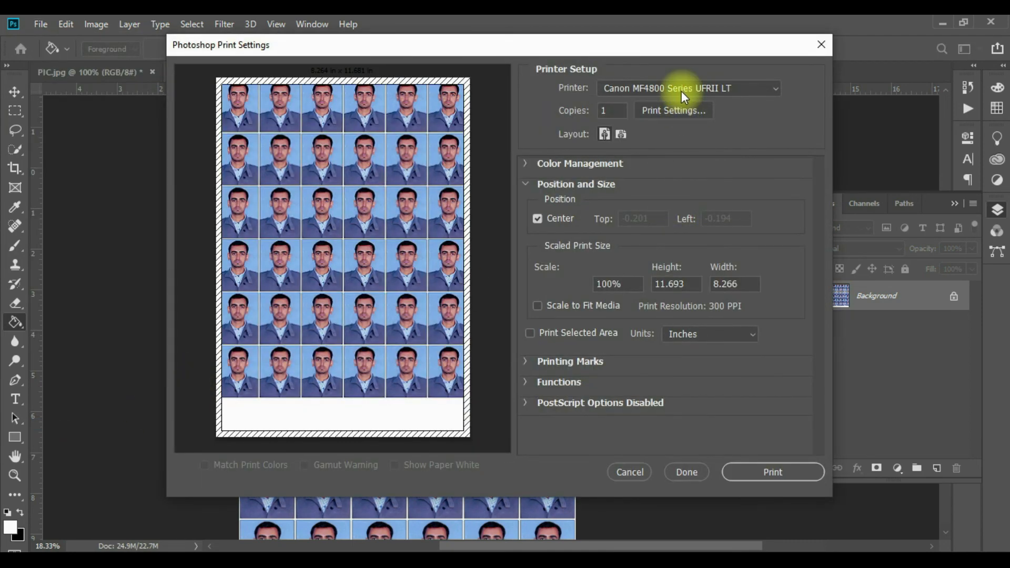
pyautogui.click(681, 91)
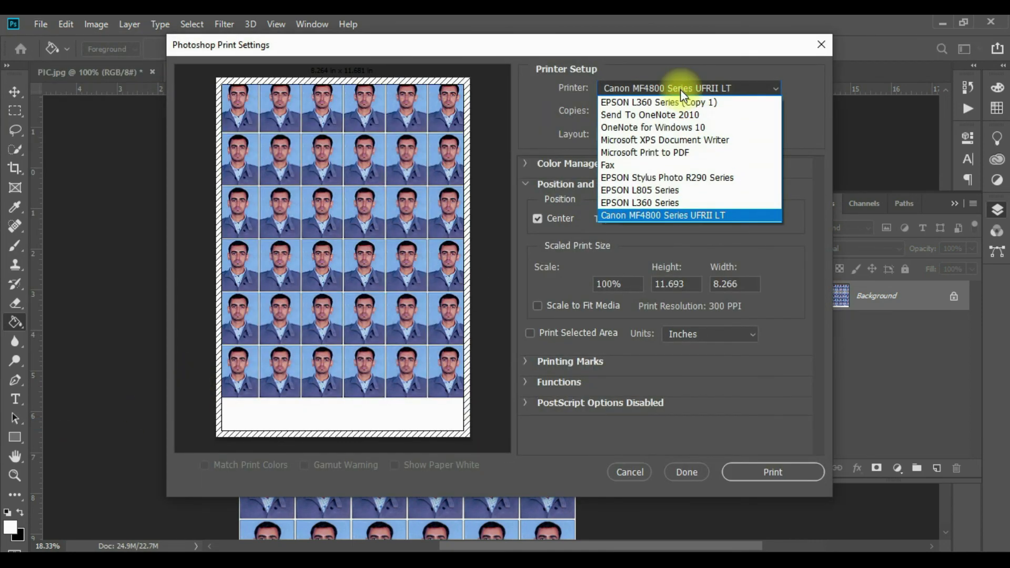
pyautogui.click(663, 200)
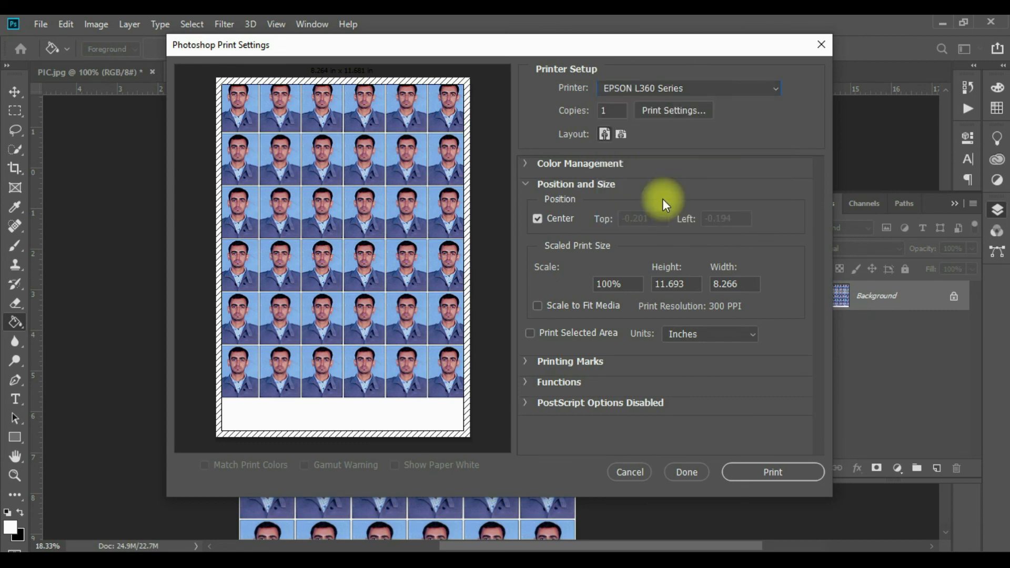
pyautogui.click(667, 110)
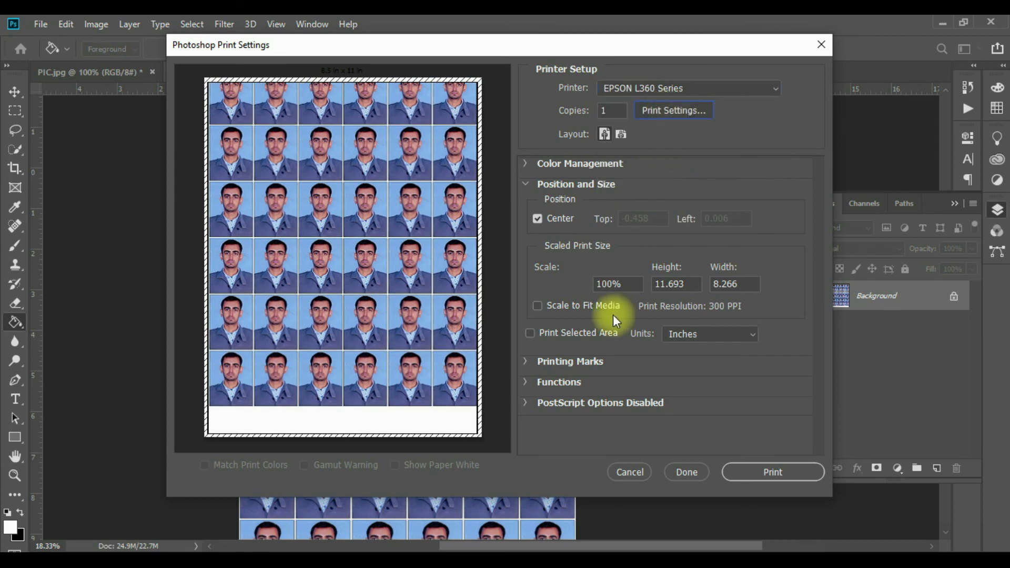
pyautogui.click(538, 307)
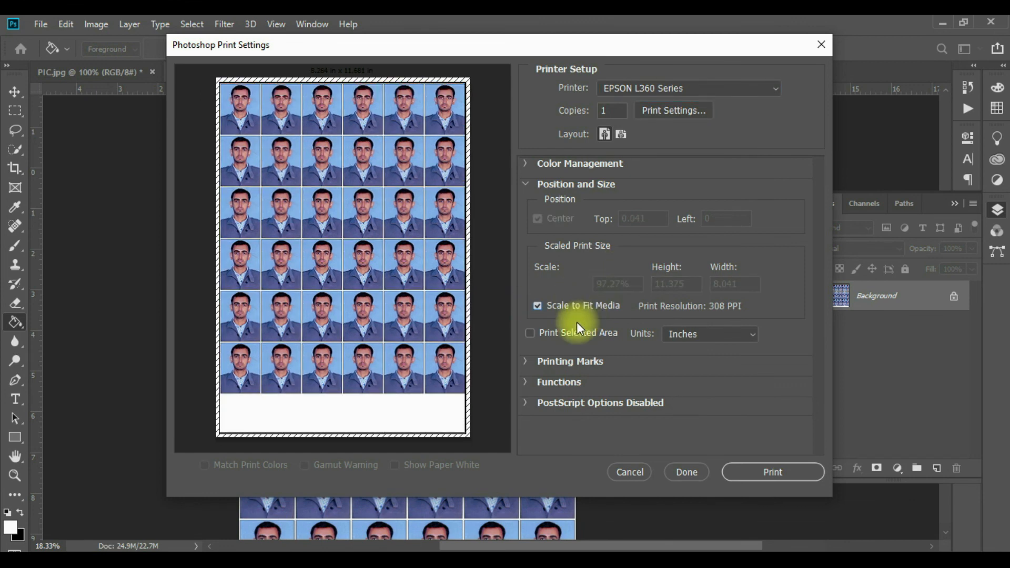